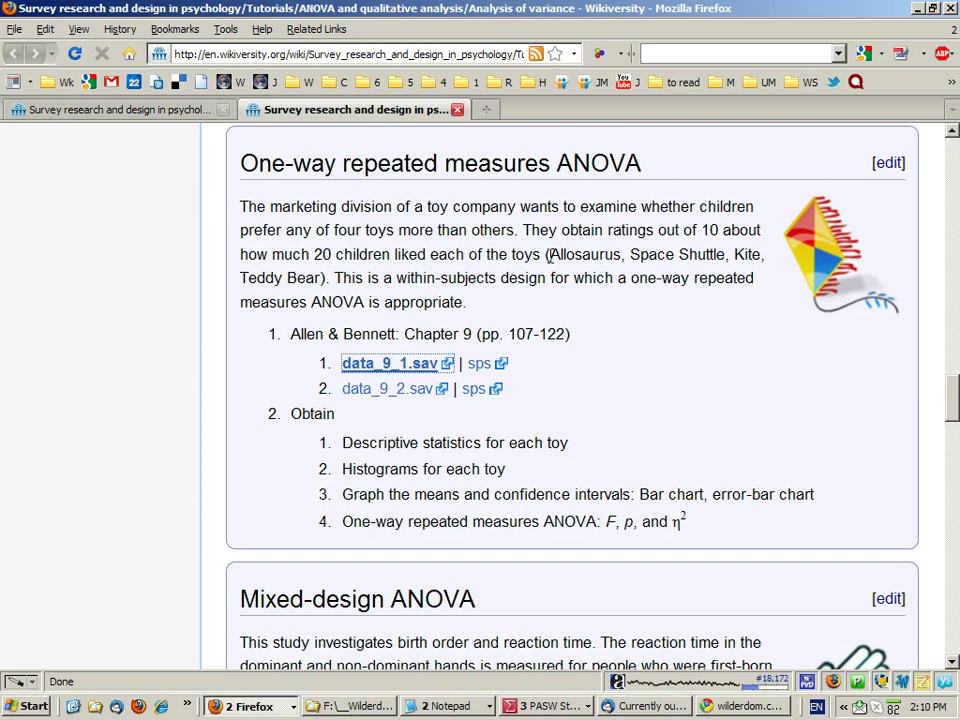
Open the data_9_1.sav data file while highlighting the four toy names in the description
drag(549, 254, 320, 268)
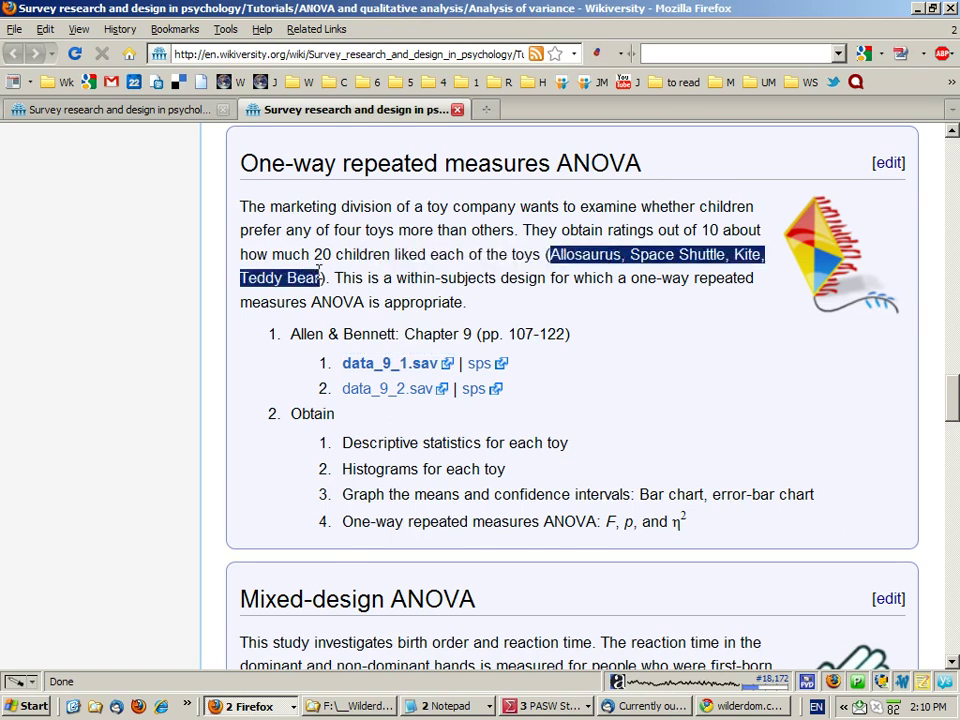
click(382, 366)
drag(320, 278, 323, 280)
click(370, 278)
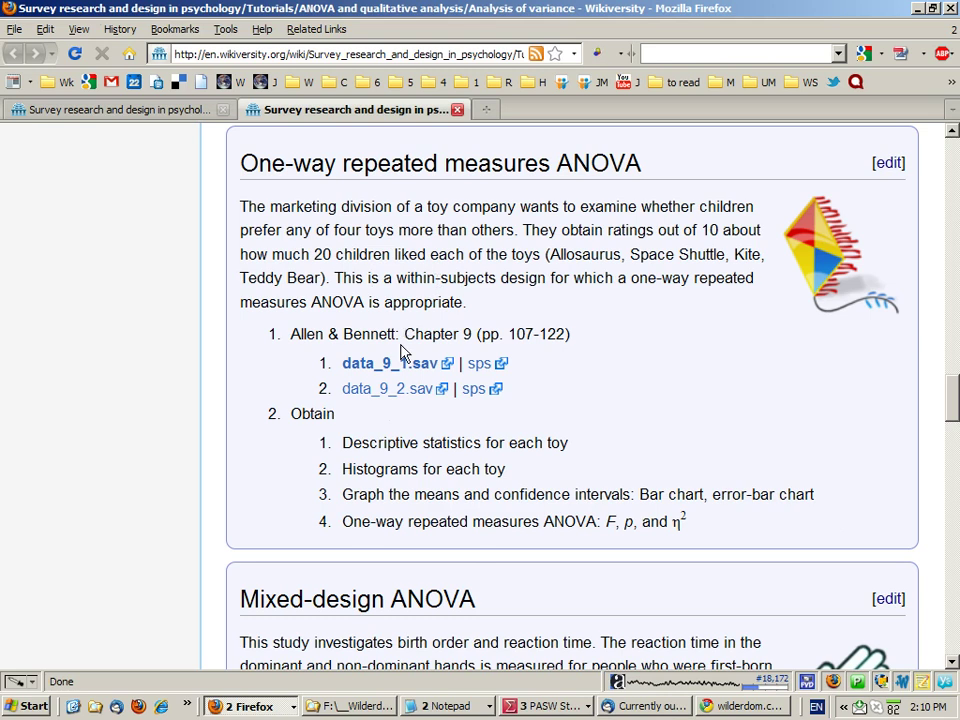
Bring the data_9_1.sav data to the front and select the Allosaurus, Shuttle, Kite and Bear columns
click(548, 706)
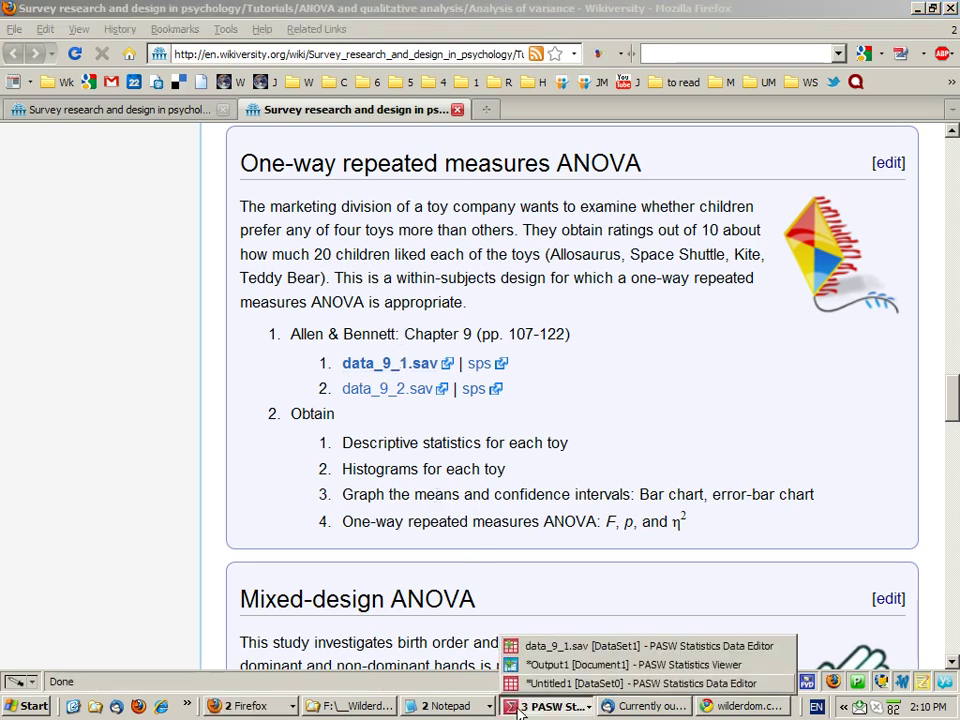
click(533, 652)
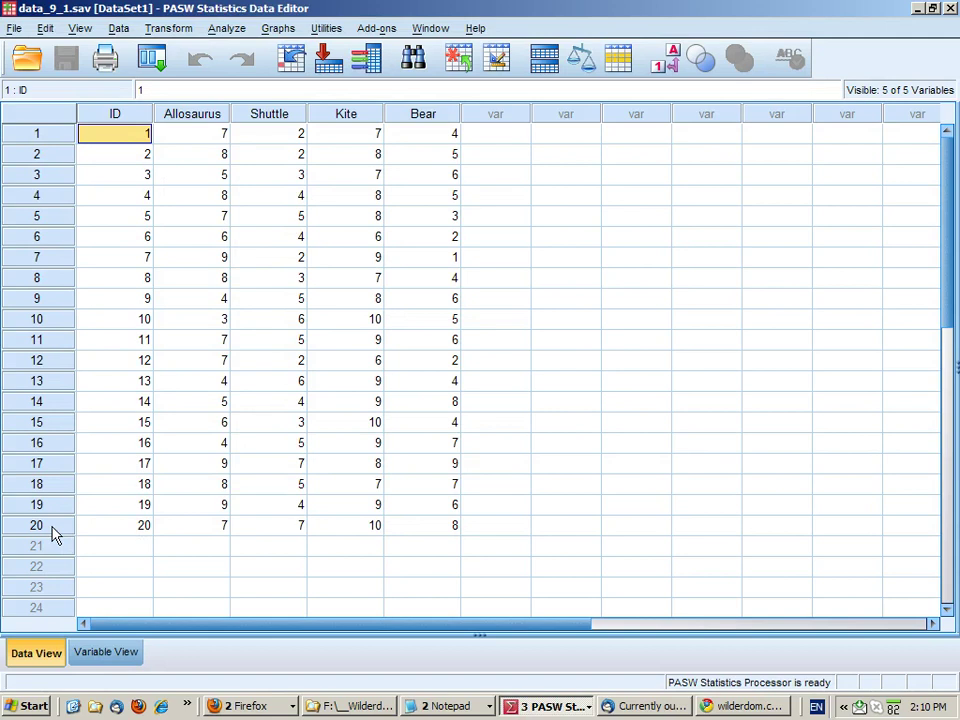
click(207, 118)
click(261, 118)
click(350, 116)
click(424, 113)
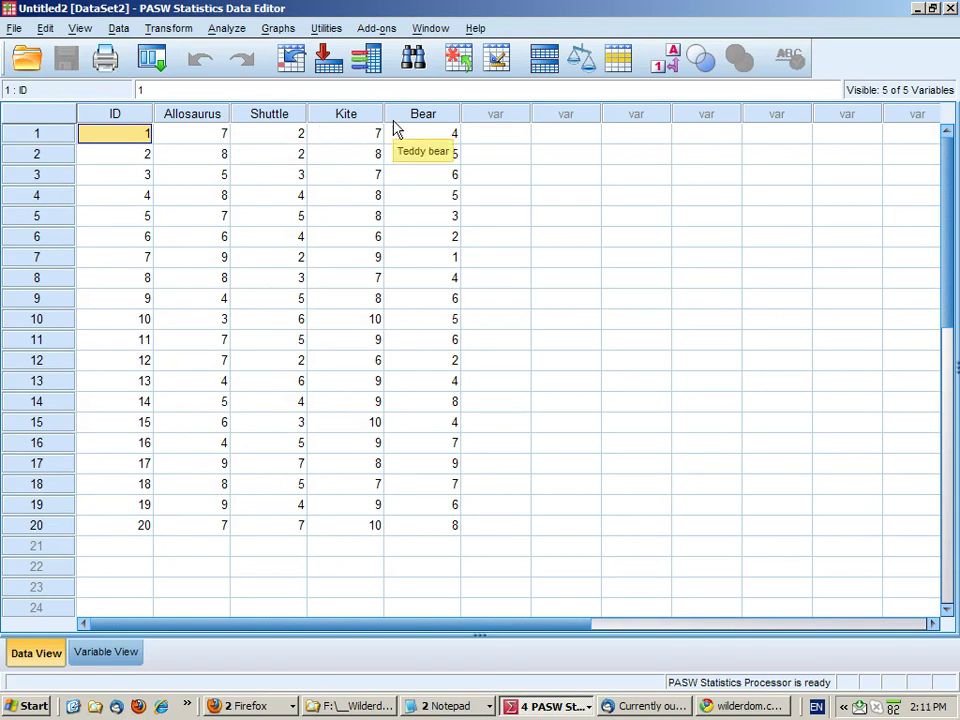
Set up a legacy Histogram with Allosaurus as the variable and paste it to syntax
click(278, 28)
mouse_move(307, 109)
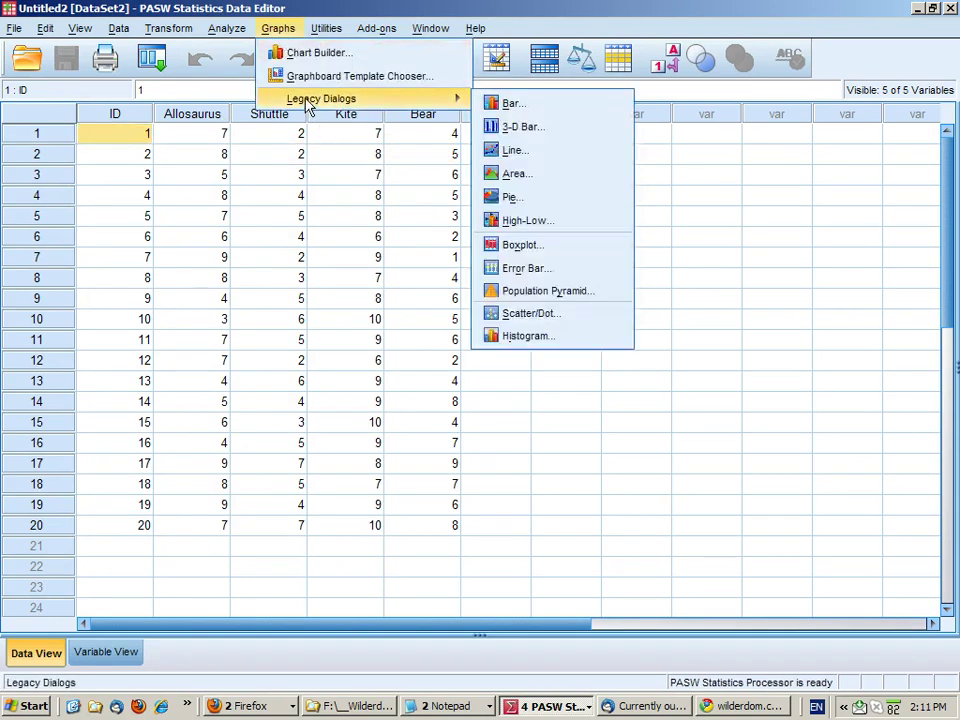
click(510, 337)
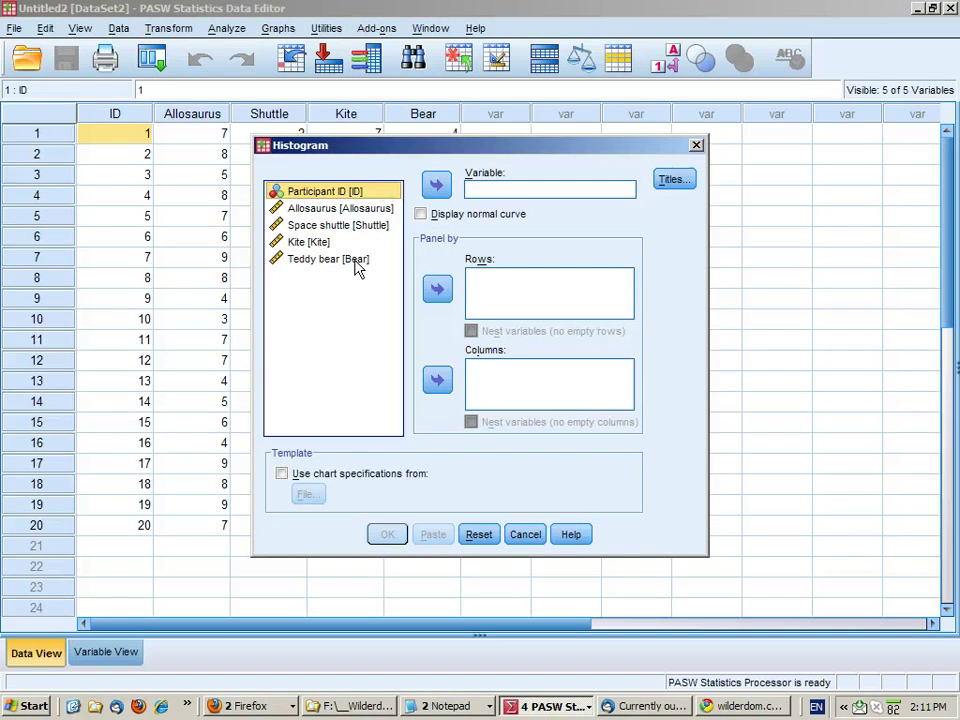
click(353, 210)
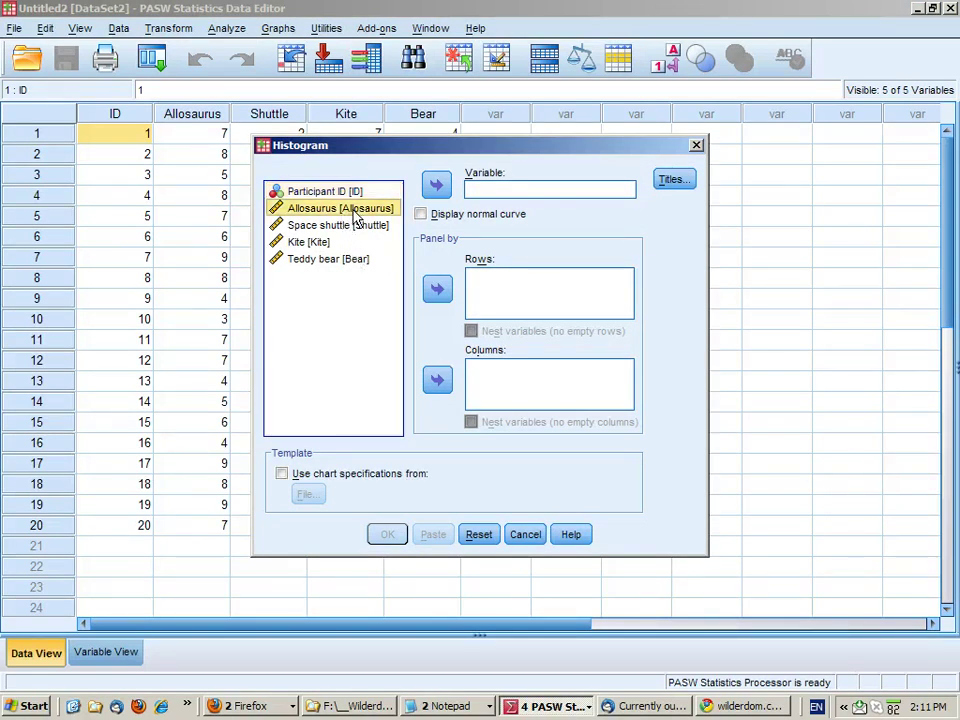
click(436, 184)
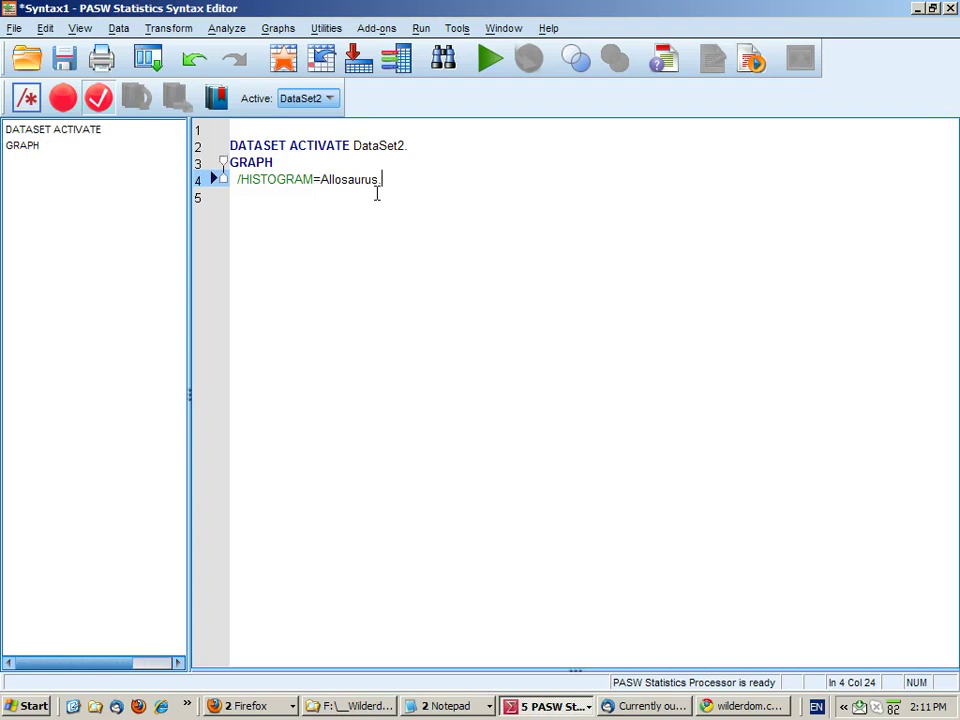
Make three copies of the Allosaurus GRAPH /HISTOGRAM command below the original
drag(379, 186, 214, 162)
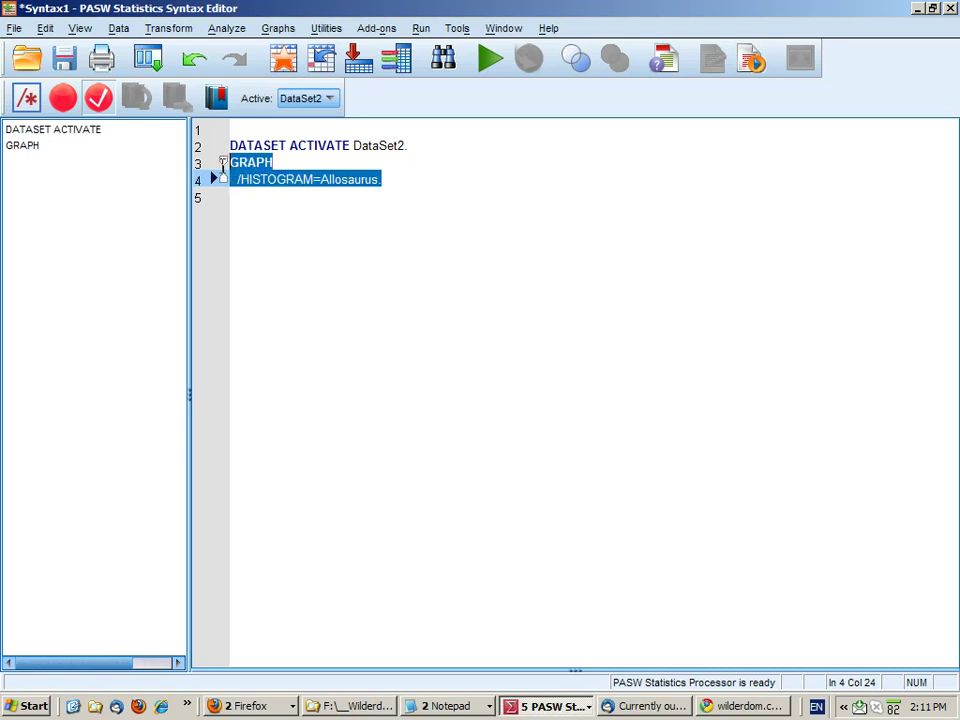
key(ctrl+c)
click(401, 187)
key(Return)
key(ctrl+v)
key(Return)
key(ctrl+v)
key(Return)
key(ctrl+v)
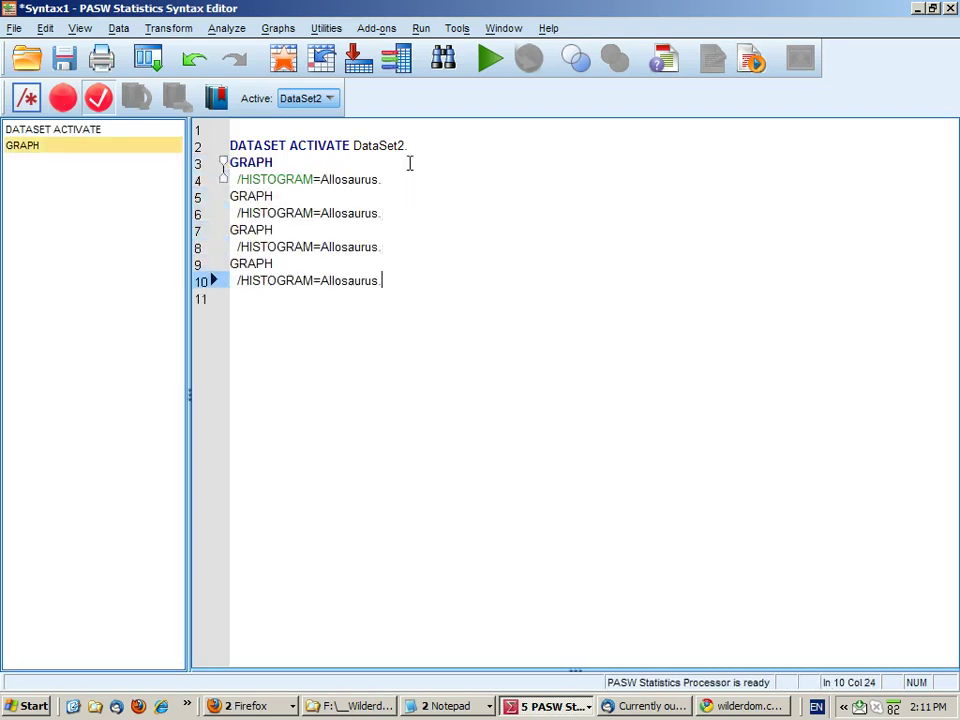
key(Return)
Change the copies' variables to Shuttle, Kite and Bear, then run all four histogram commands
click(321, 213)
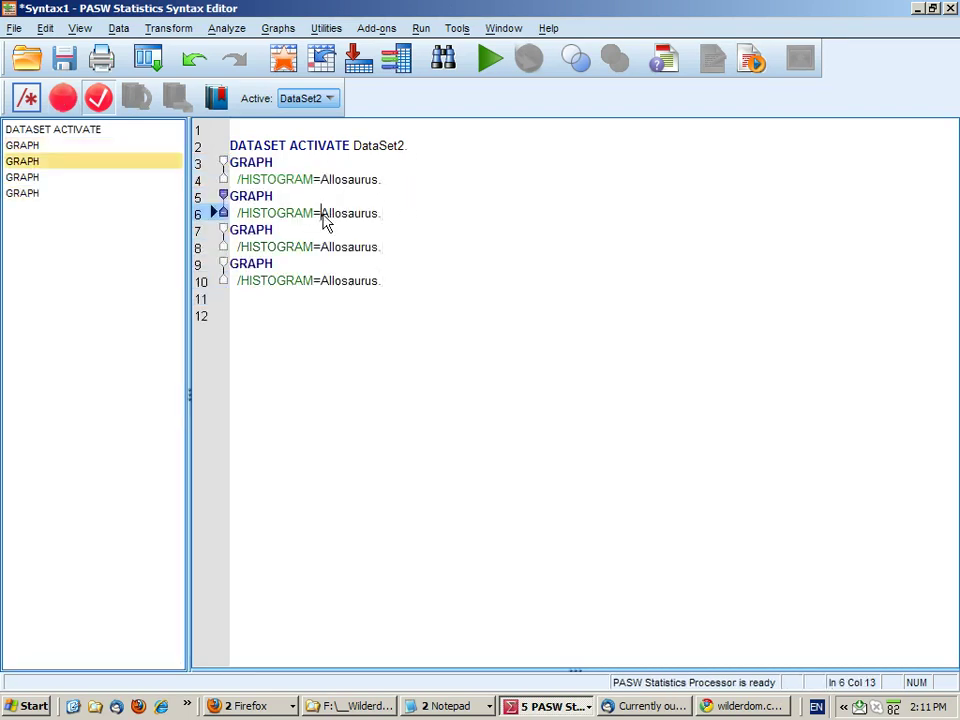
text(Shuttle)
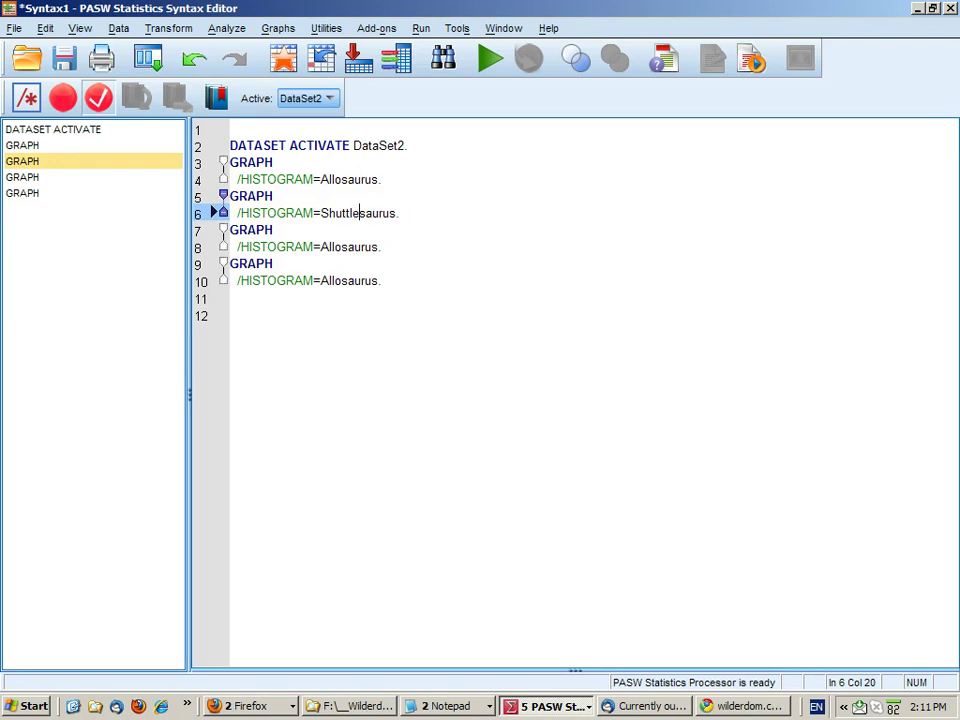
key(Delete)
key(Delete)
key(Delete)
key(Delete)
key(Down)
key(Down)
key(Left)
key(Left)
key(Left)
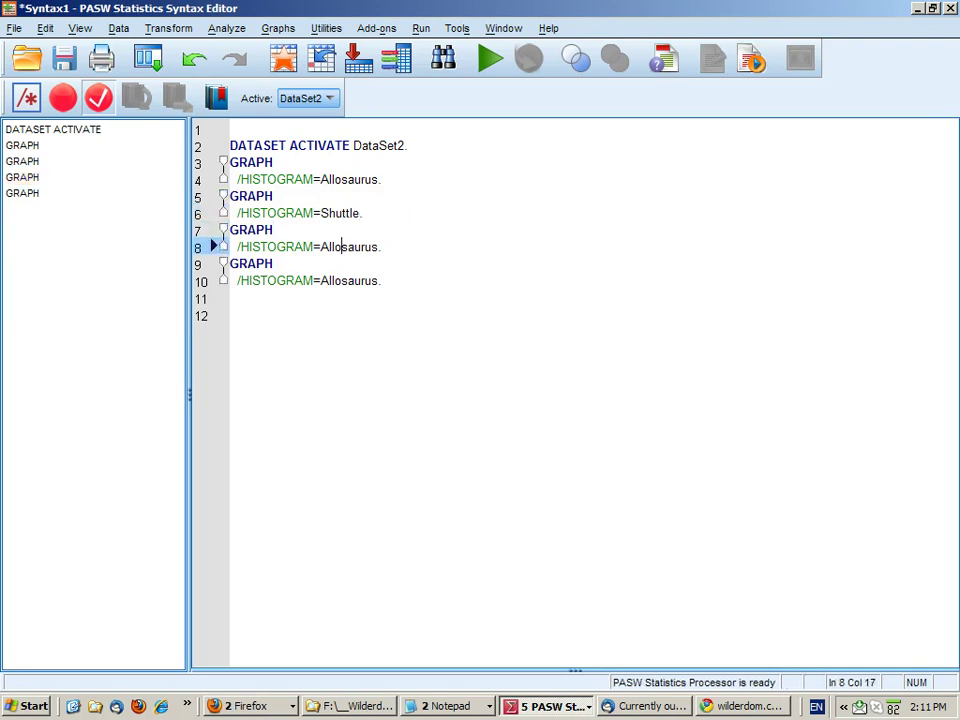
text(Kite)
key(Delete)
key(Delete)
key(Delete)
key(Delete)
key(Delete)
key(Delete)
key(Delete)
key(Delete)
text(.)
key(Down)
key(Down)
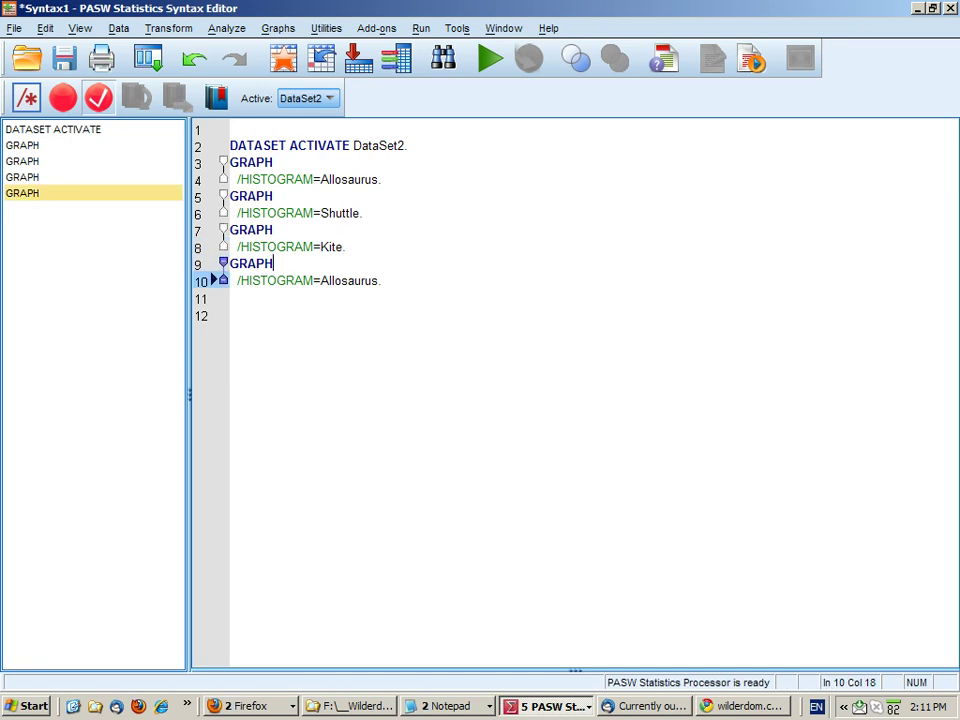
key(BackSpace)
text(Bear)
key(Delete)
key(Delete)
key(Delete)
key(Delete)
key(Delete)
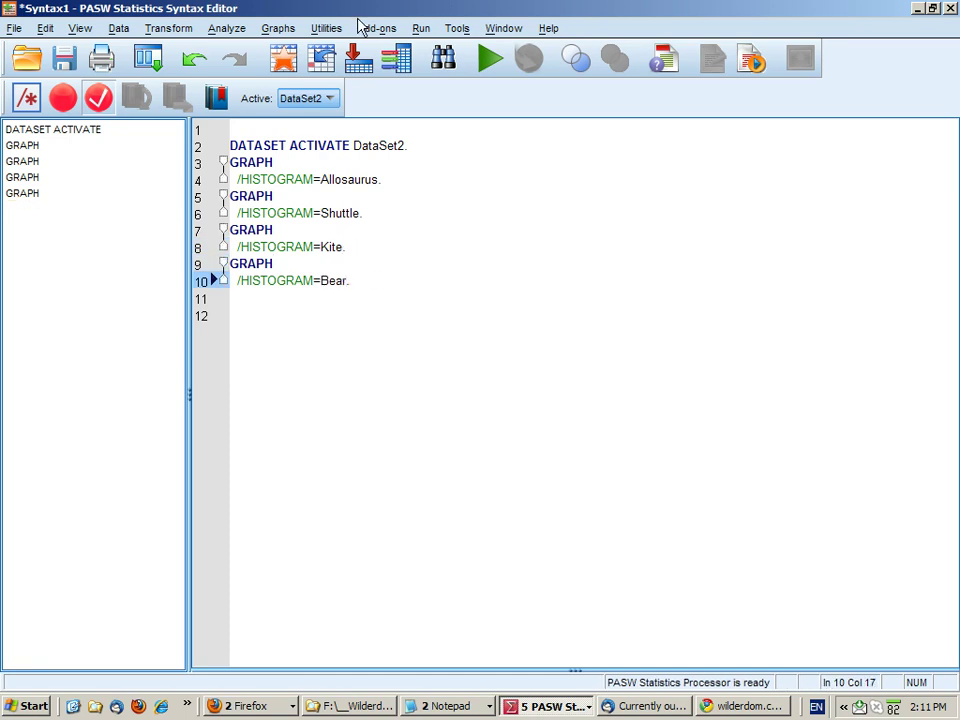
drag(381, 285, 187, 163)
click(490, 58)
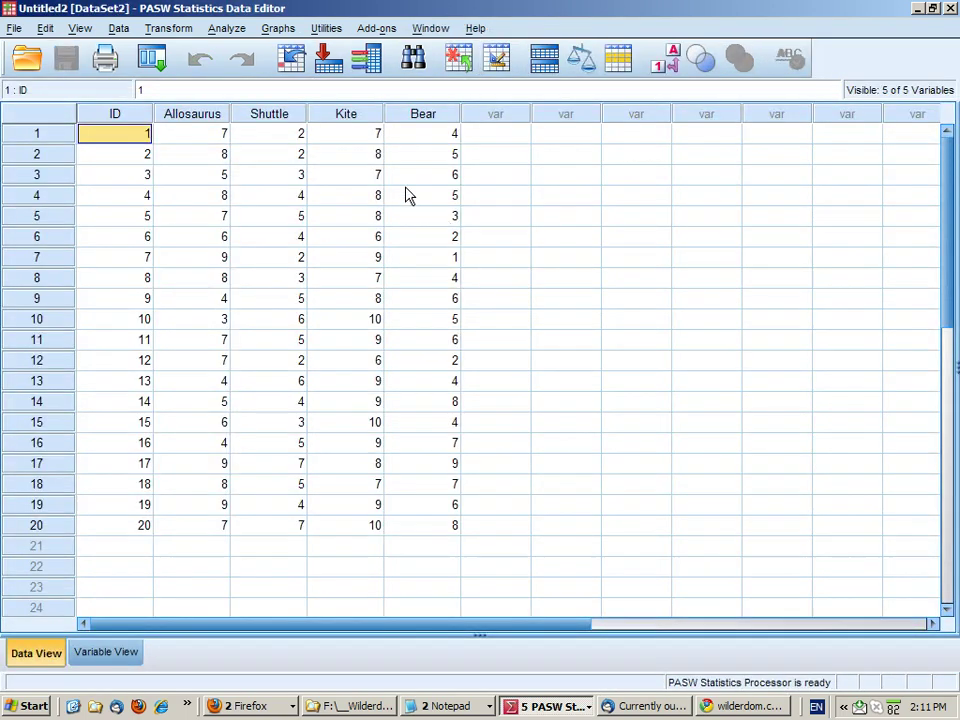
Run Descriptives on Allosaurus, Shuttle, Kite and Bear with skewness and kurtosis added
click(224, 30)
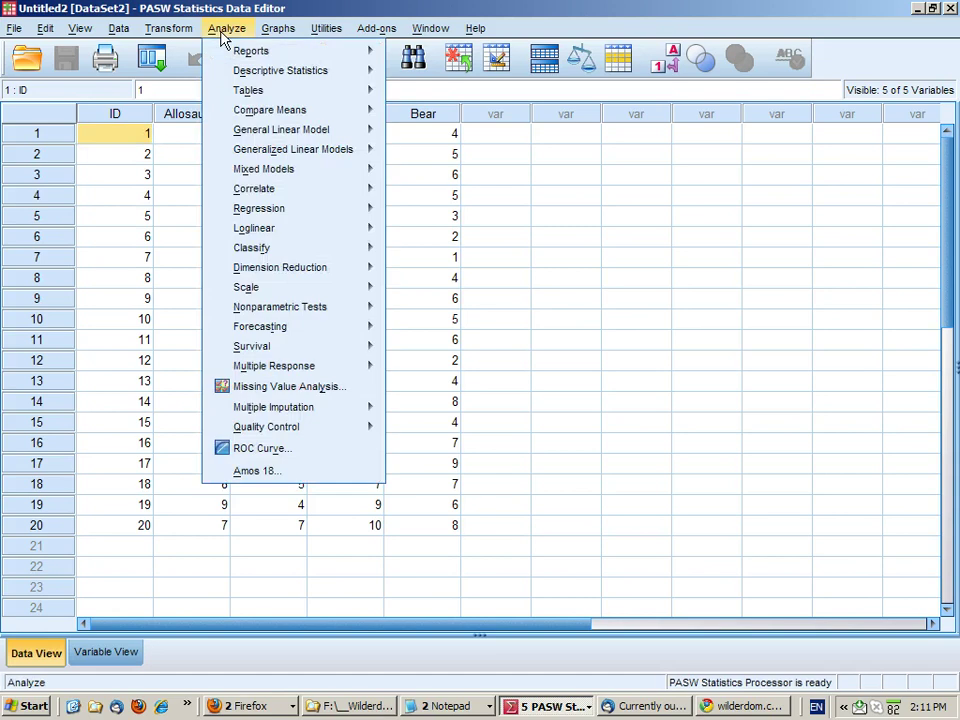
mouse_move(242, 71)
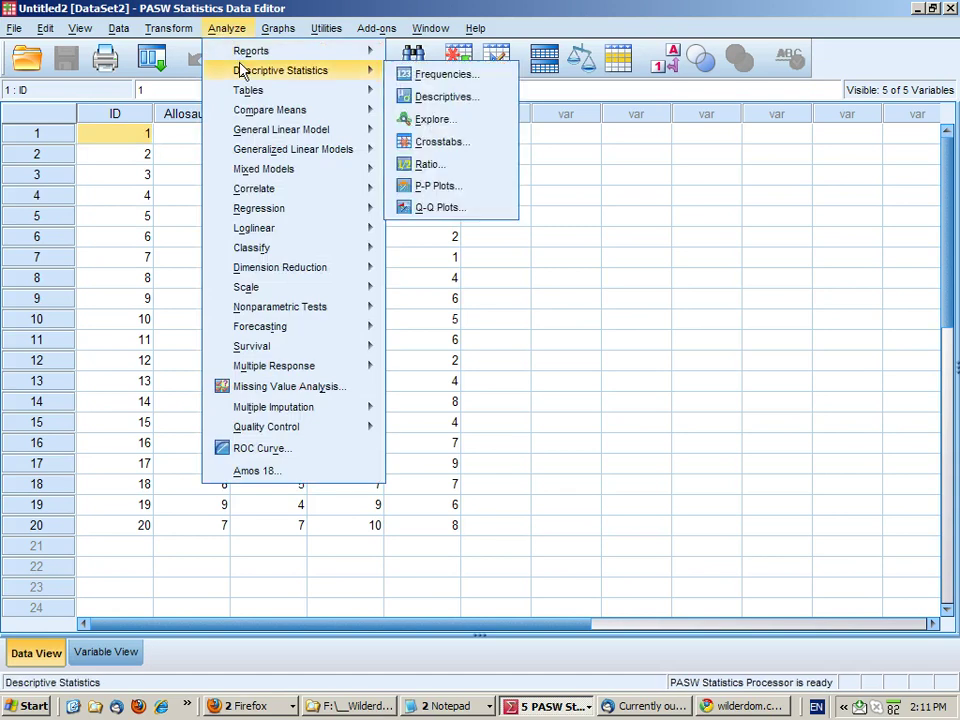
click(424, 97)
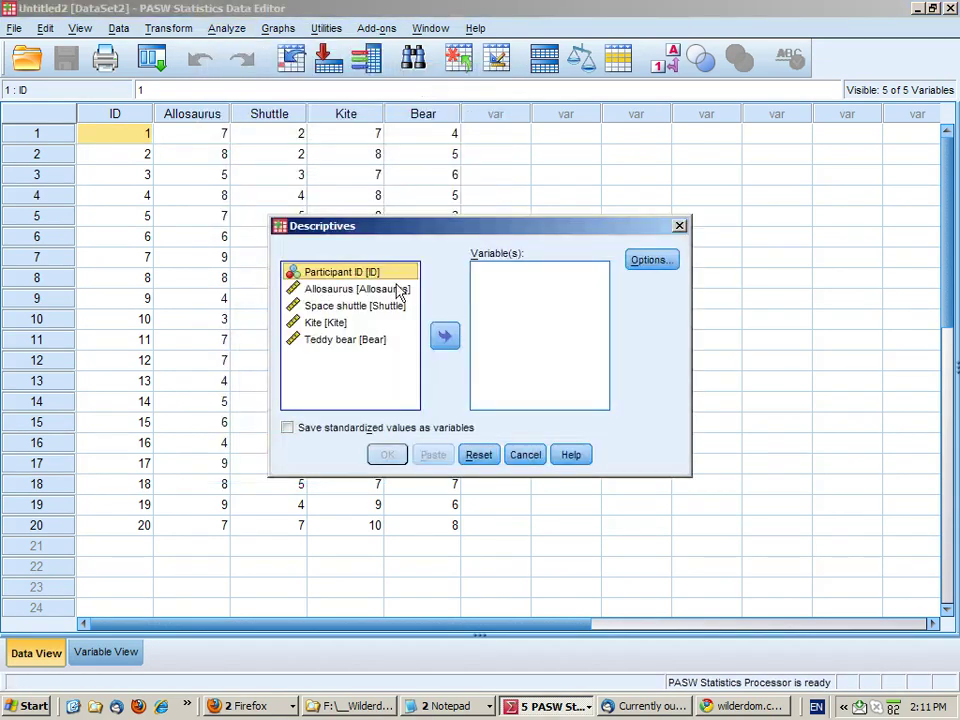
click(402, 288)
shift+click(345, 340)
click(445, 336)
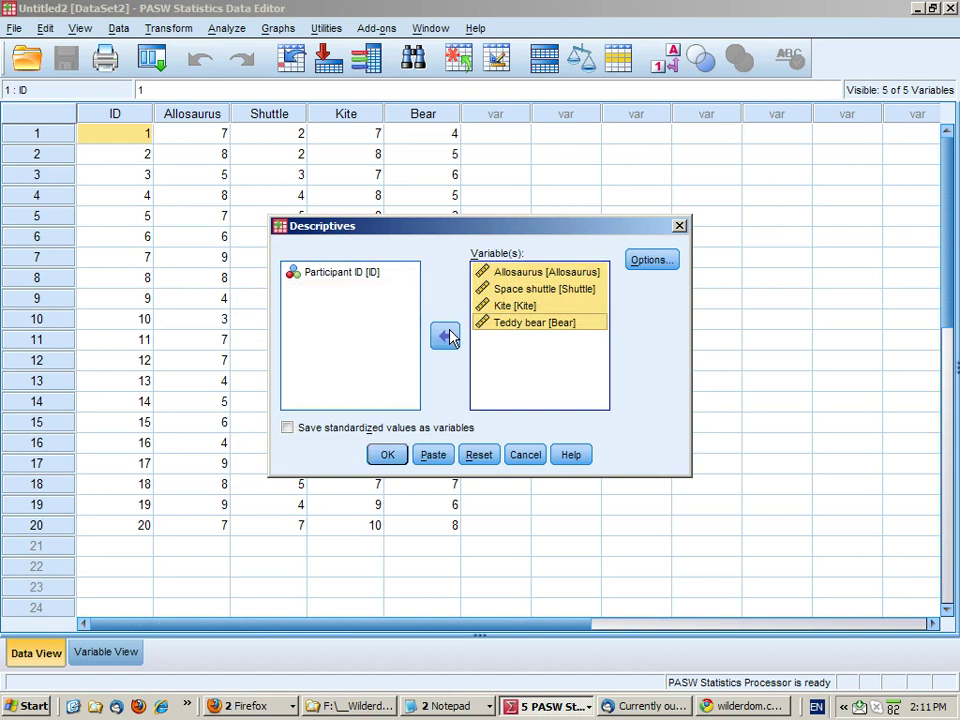
click(641, 271)
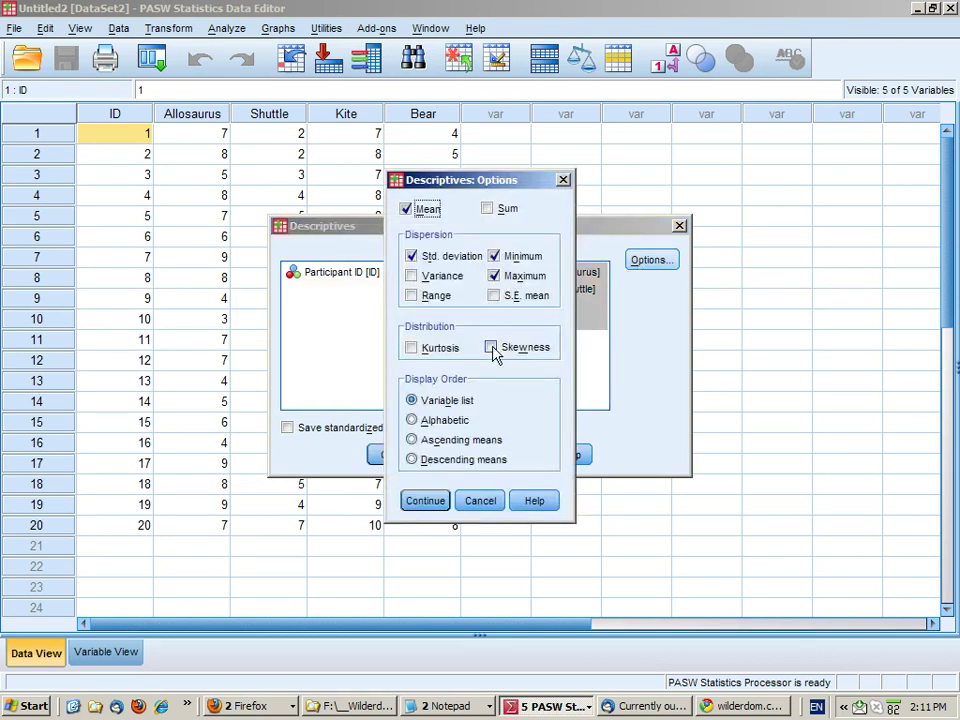
click(493, 348)
click(413, 349)
click(425, 500)
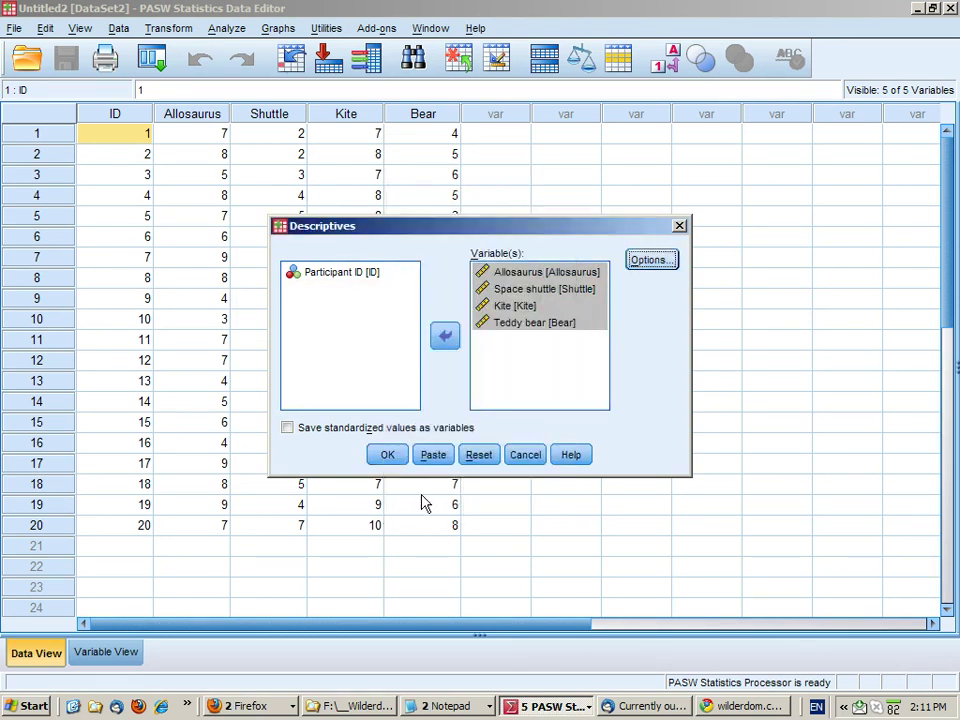
click(390, 456)
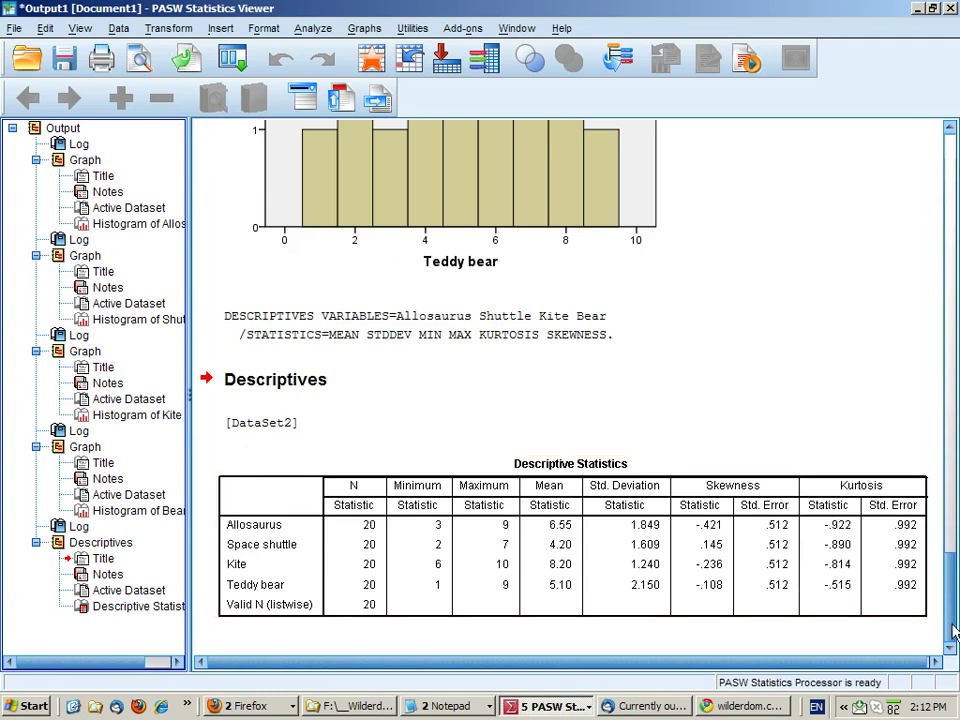
drag(953, 632, 930, 358)
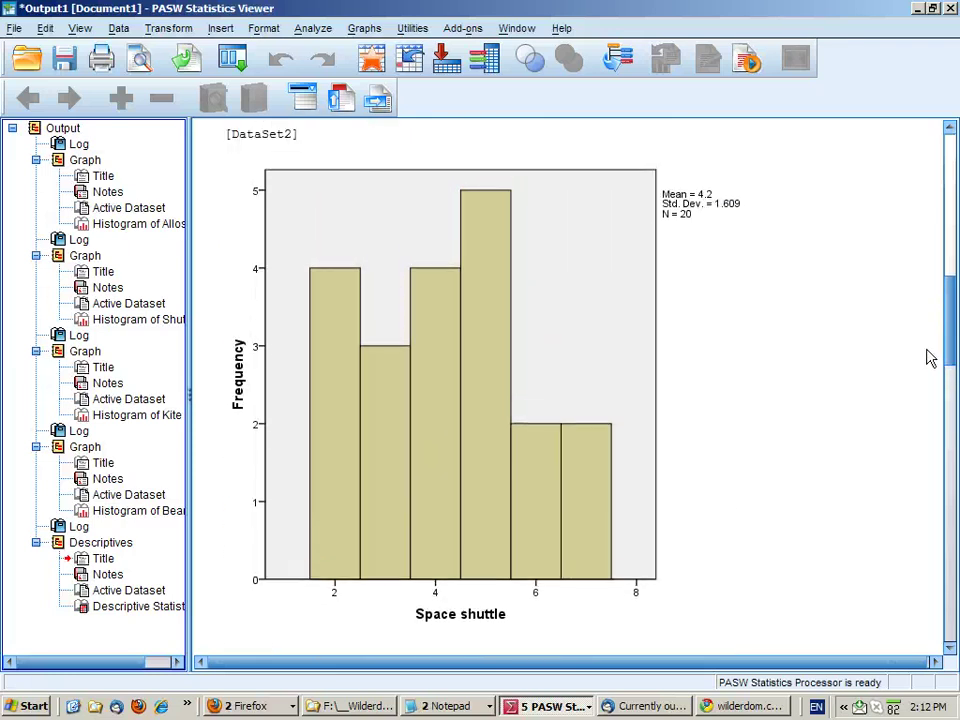
click(381, 462)
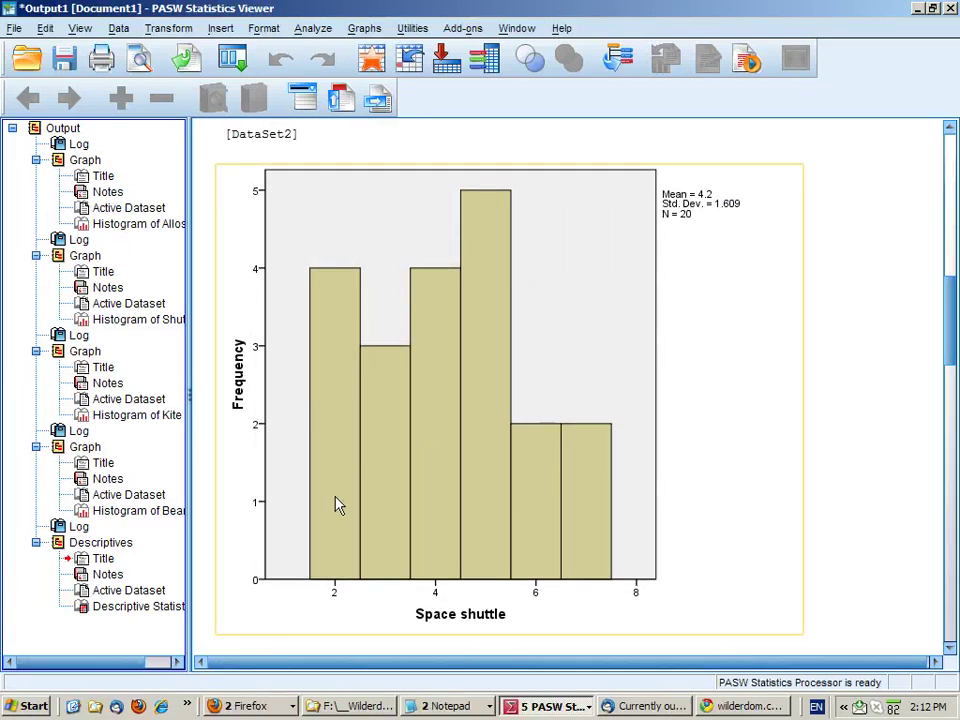
click(948, 355)
click(661, 390)
click(834, 401)
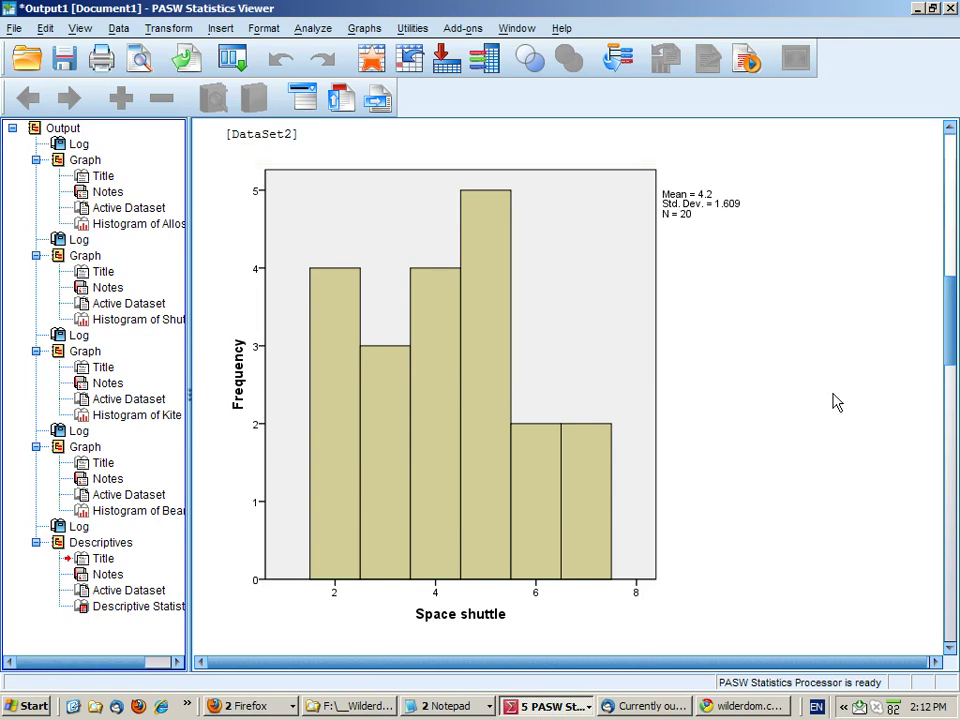
drag(952, 360, 948, 252)
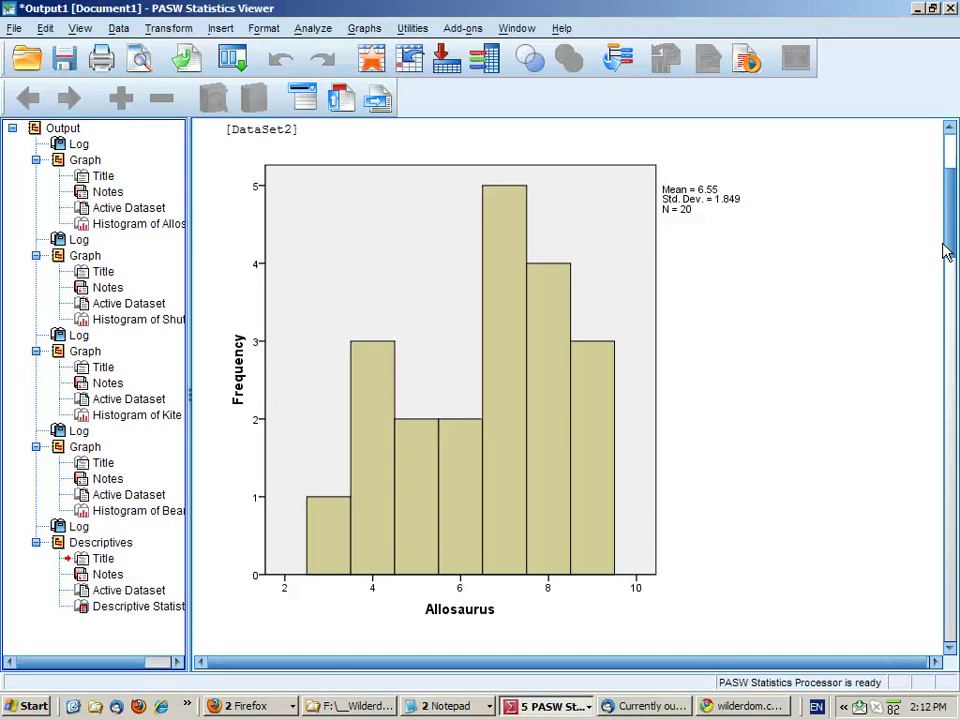
drag(948, 253, 943, 563)
click(491, 152)
key(alt+d)
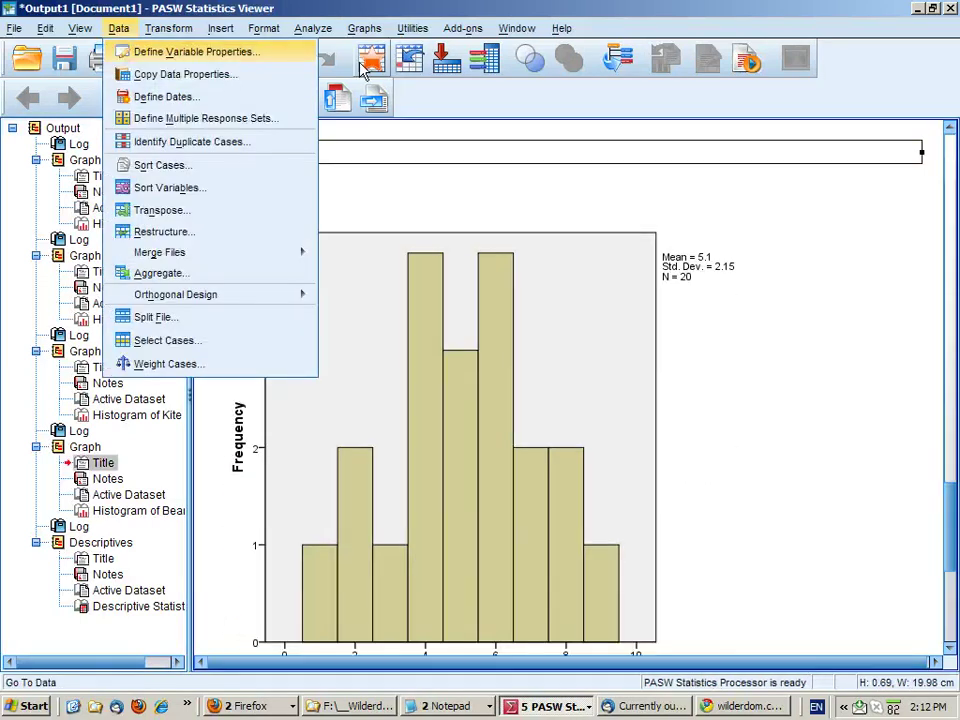
Create a separate-variables Error Bar chart for Allosaurus, Space shuttle, Kite and Teddy bear
mouse_move(311, 30)
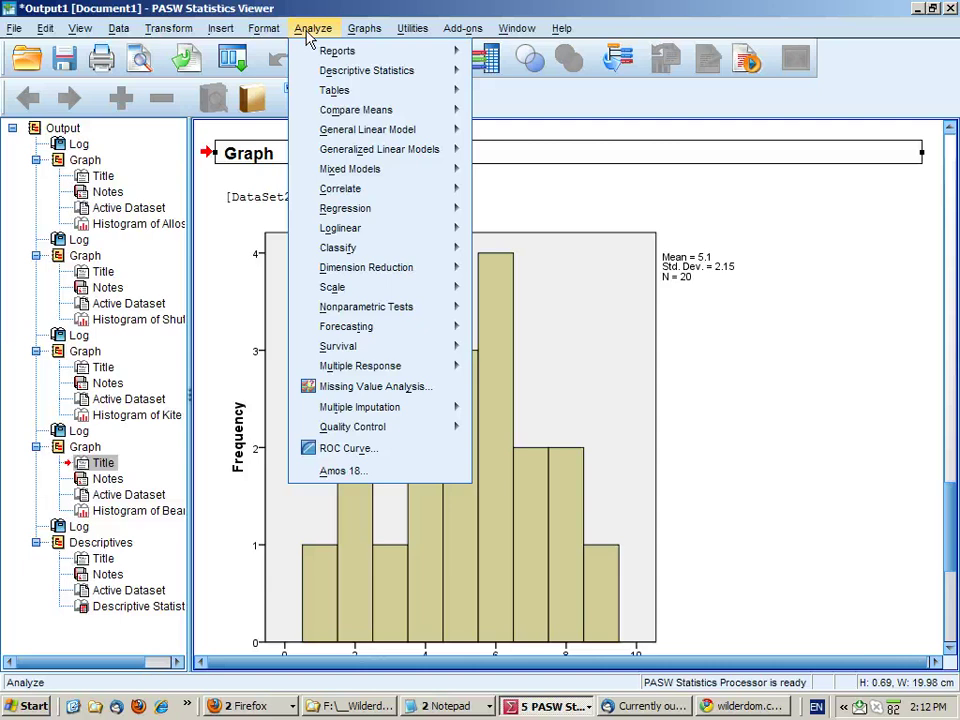
mouse_move(389, 37)
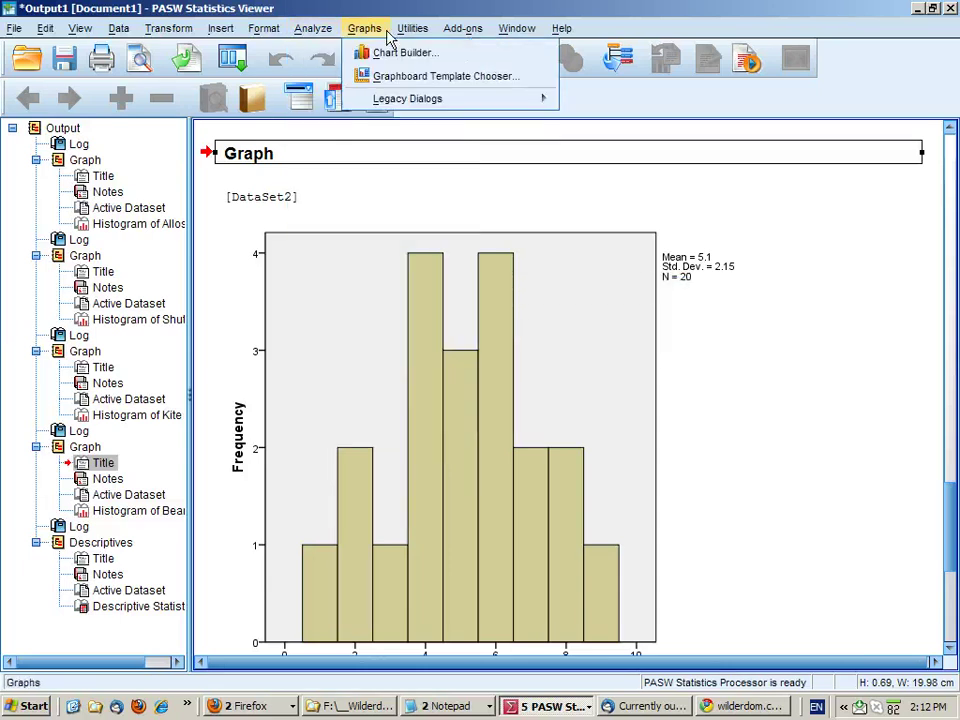
mouse_move(392, 104)
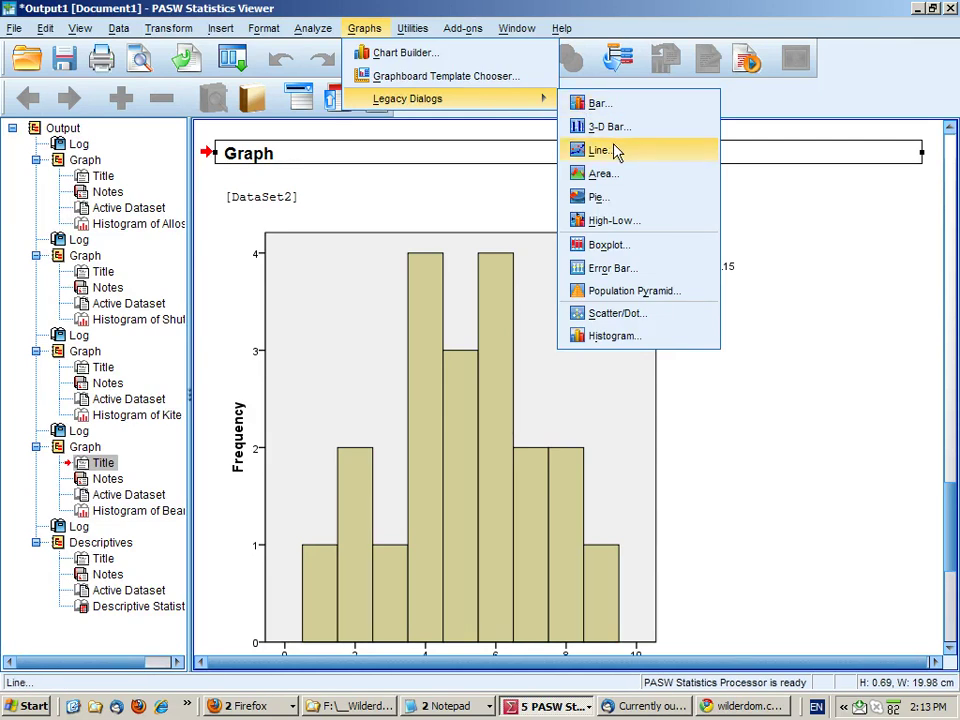
click(603, 270)
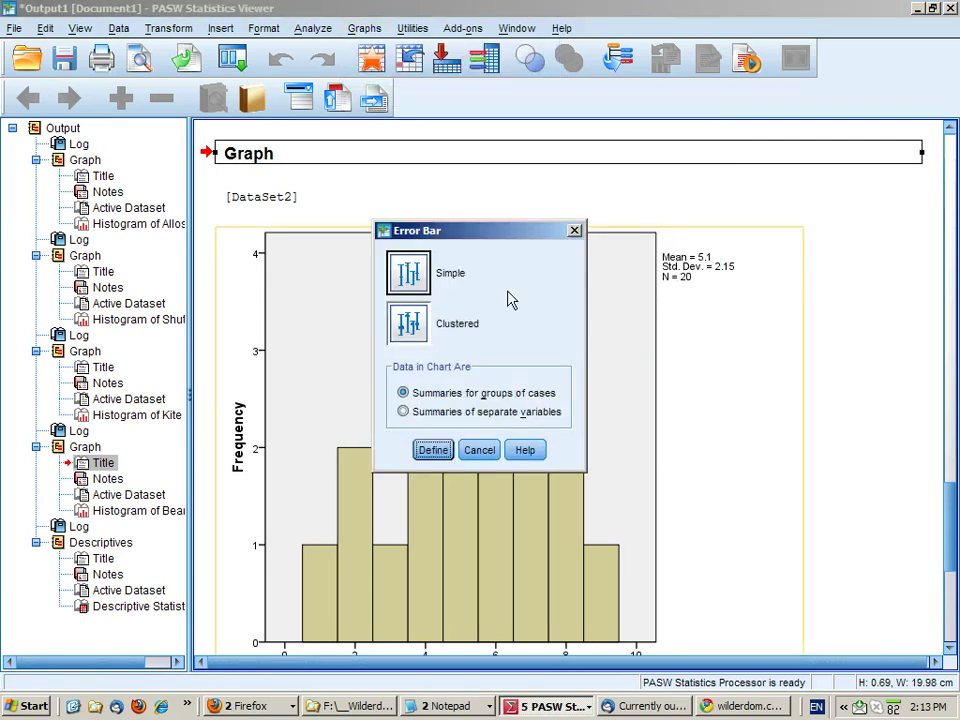
click(403, 412)
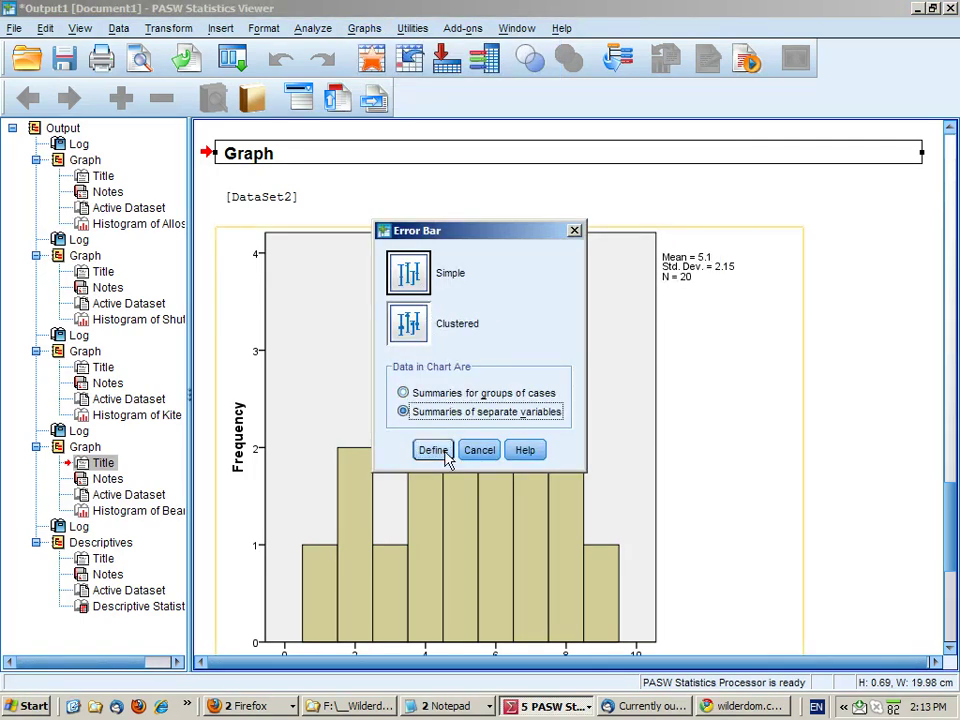
click(433, 450)
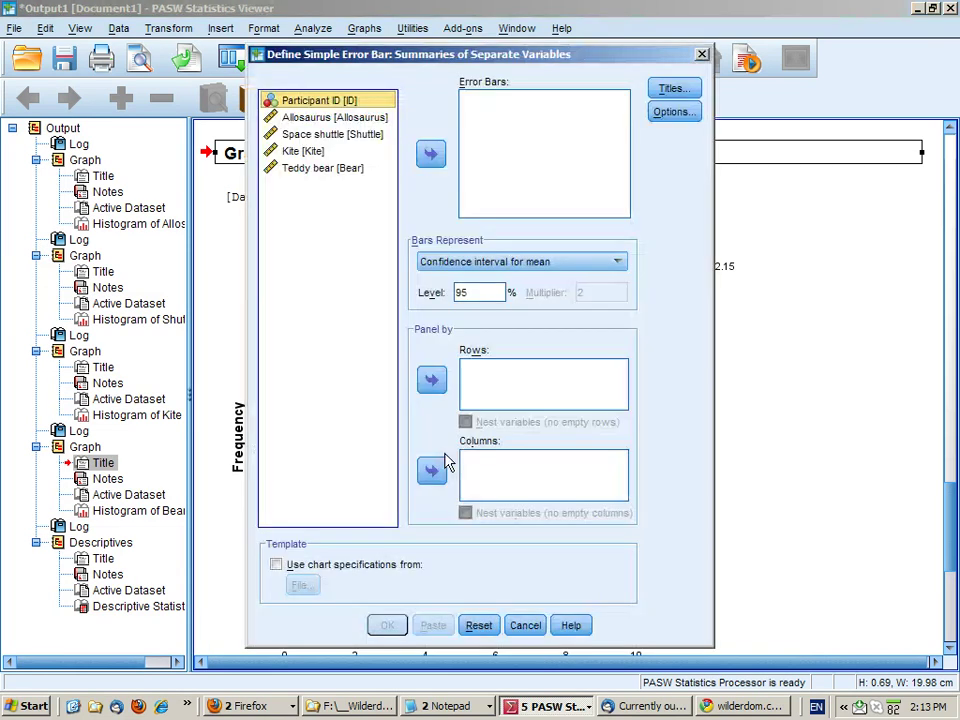
click(340, 117)
shift+click(355, 168)
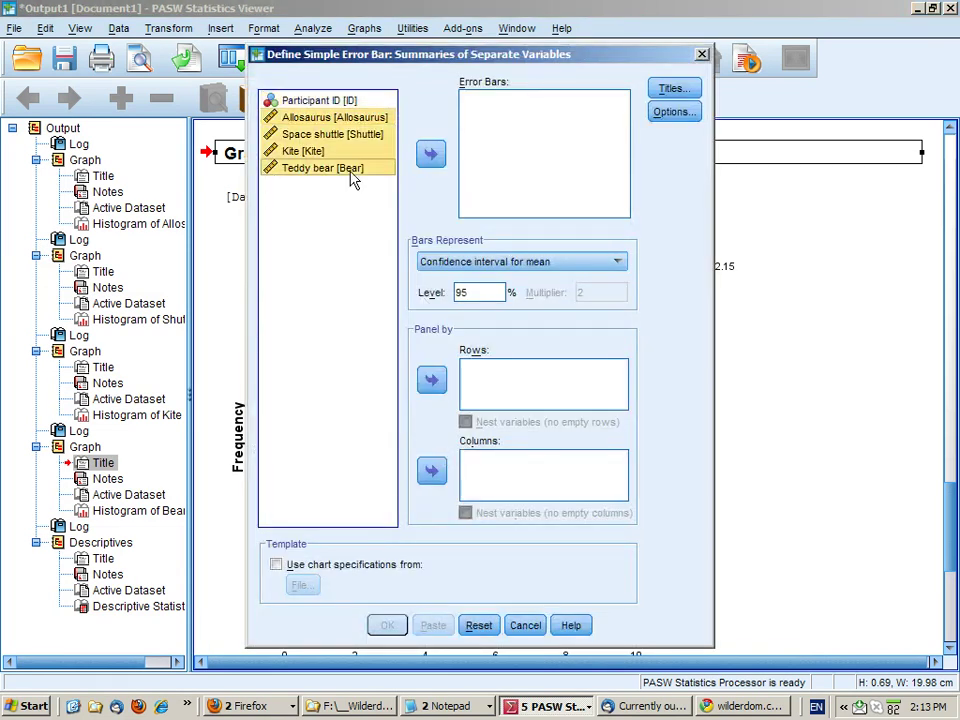
click(431, 153)
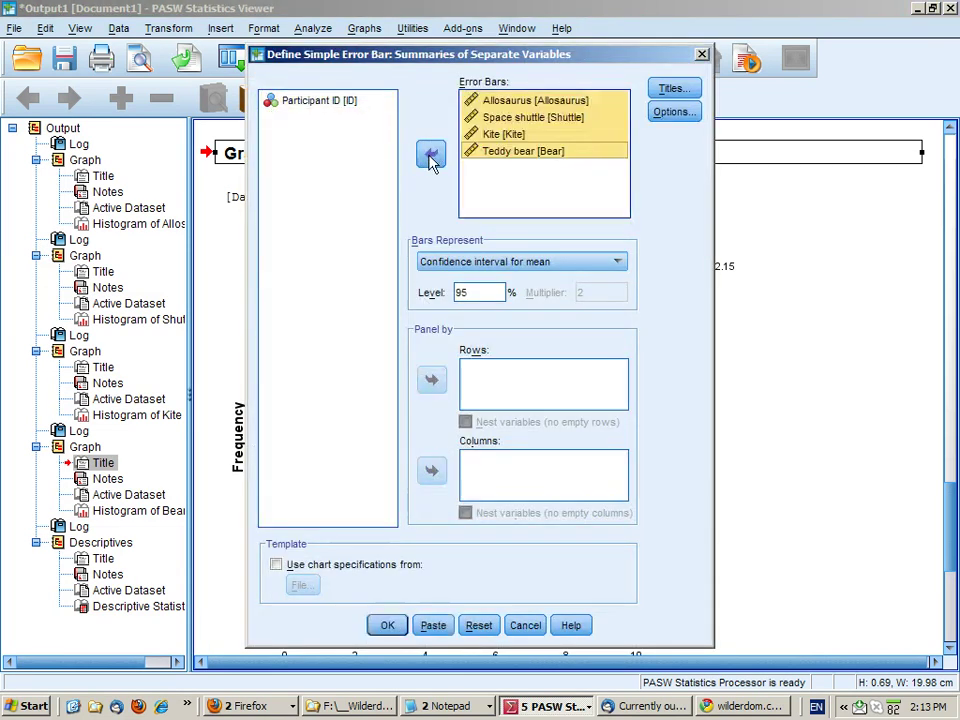
click(387, 625)
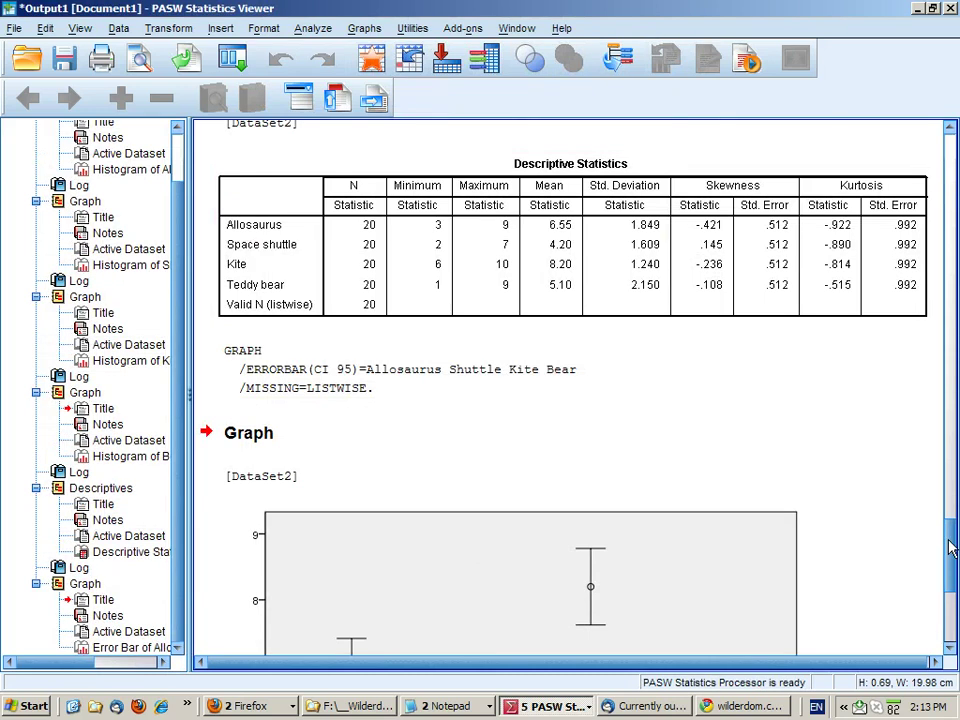
Scroll the output down to show the full error bar chart and select it
scroll(948, 580, down, 5)
scroll(948, 580, down, 3)
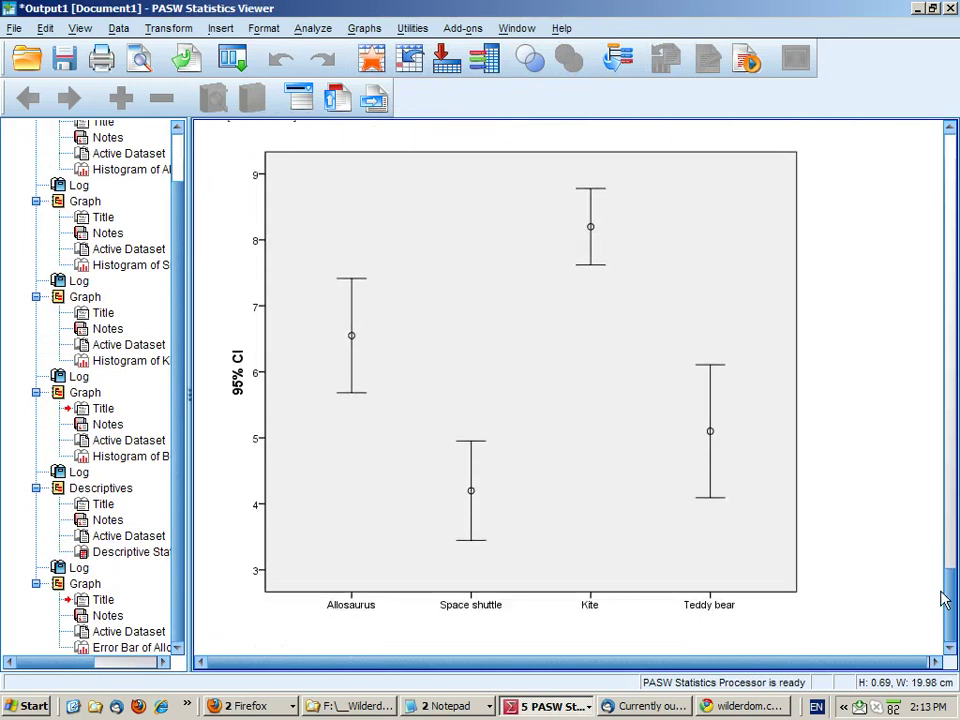
click(757, 444)
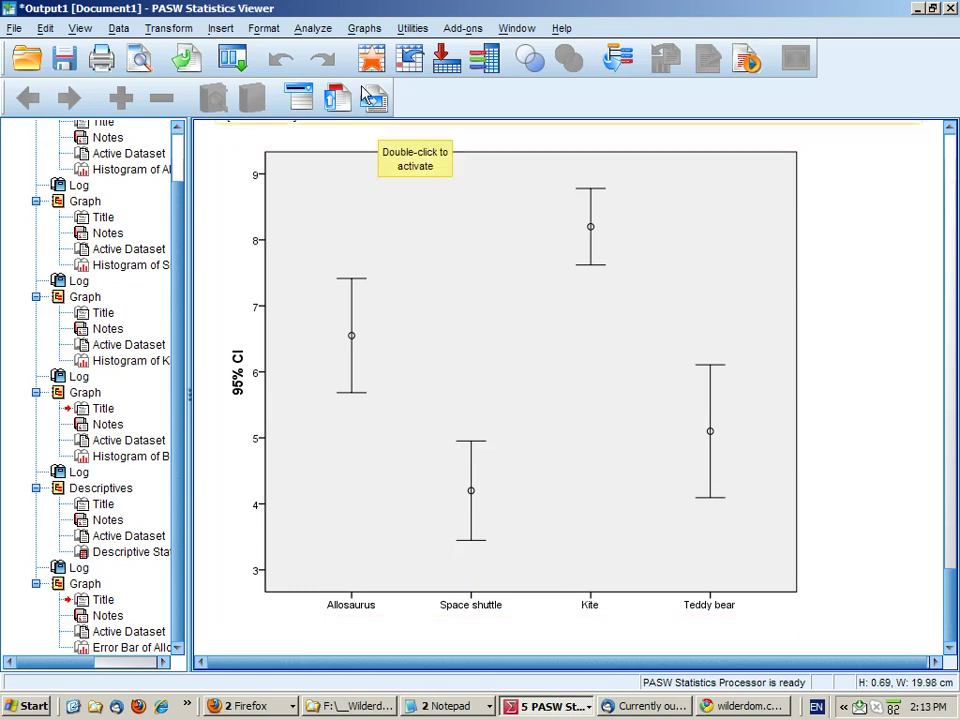
Start a Repeated Measures analysis and add the within-subject factor toytype with 4 levels
click(313, 28)
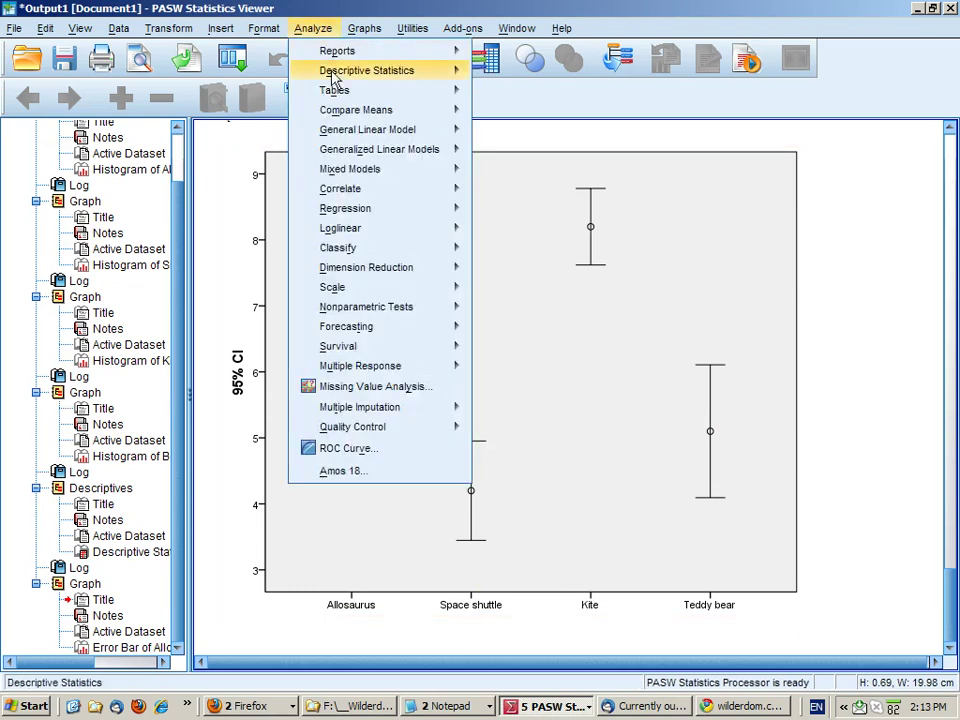
mouse_move(341, 138)
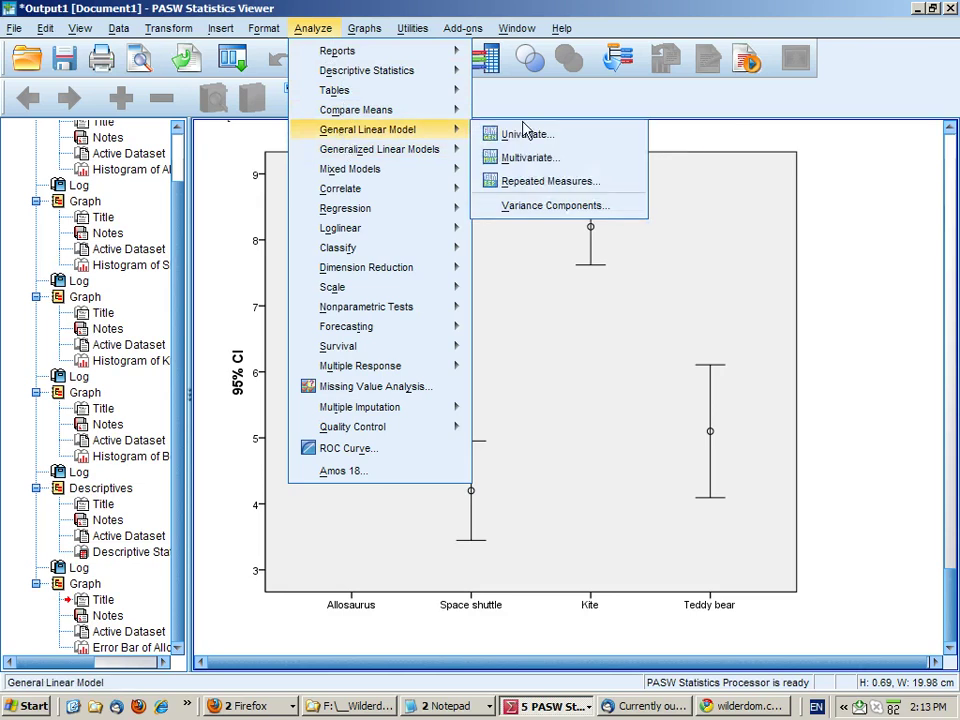
click(538, 190)
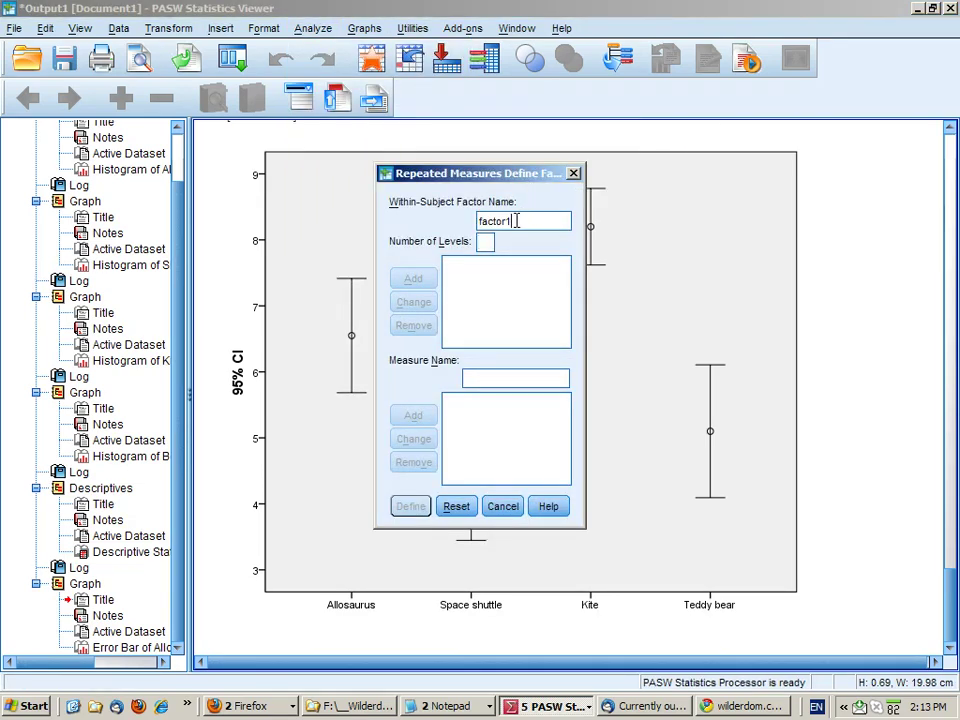
drag(517, 221, 427, 235)
text(to)
text(4)
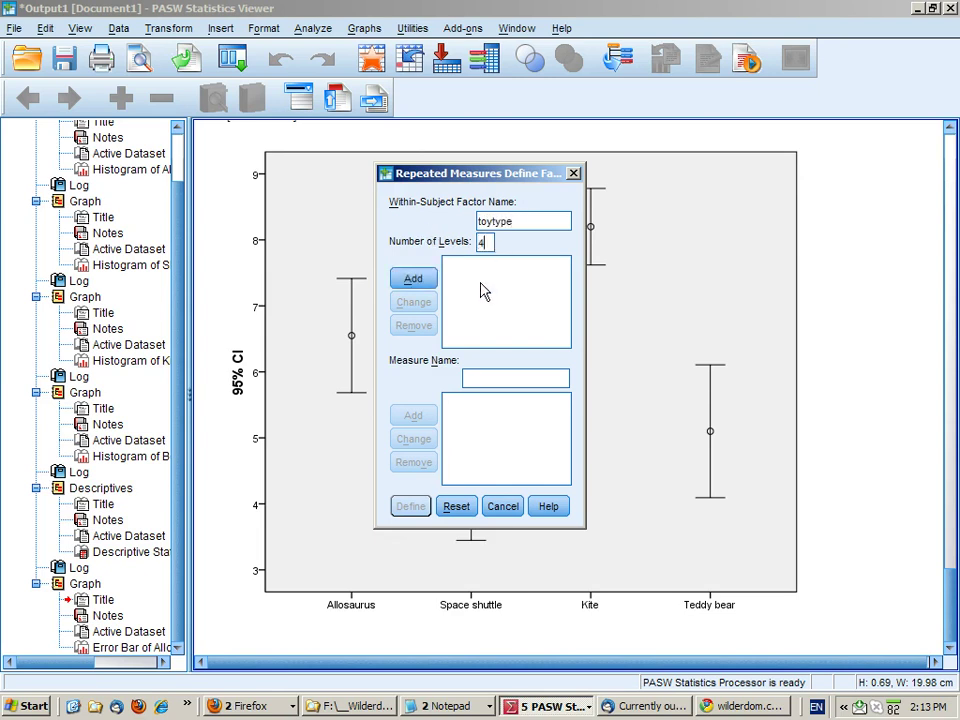
click(414, 280)
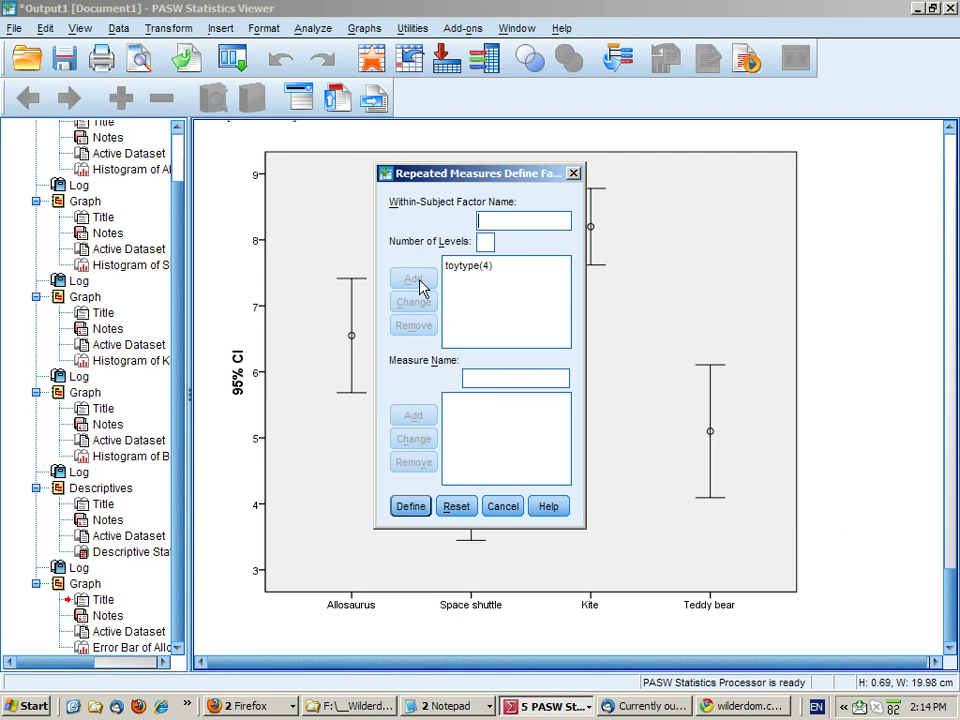
Define the factor, moving Allosaurus through Teddy bear into the within-subjects variables
click(412, 506)
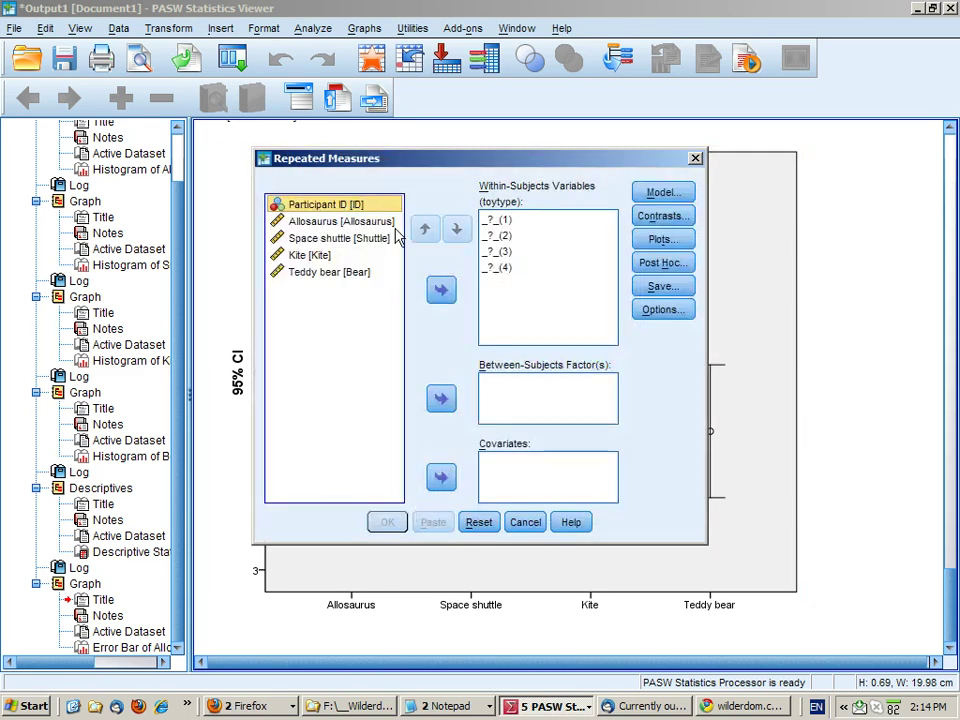
click(366, 222)
shift+click(332, 271)
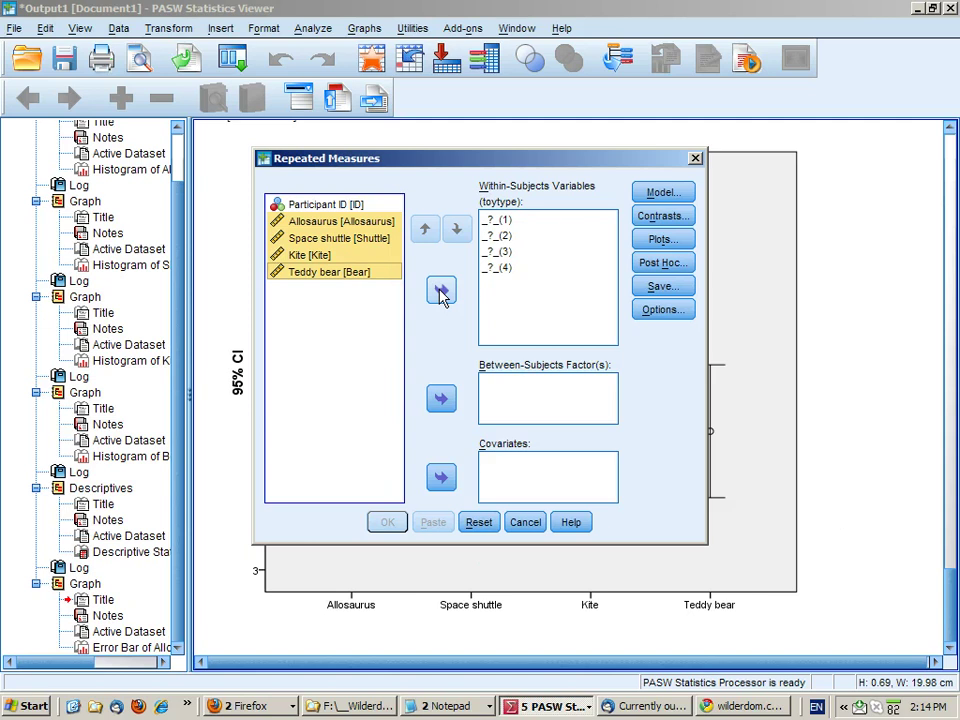
click(441, 291)
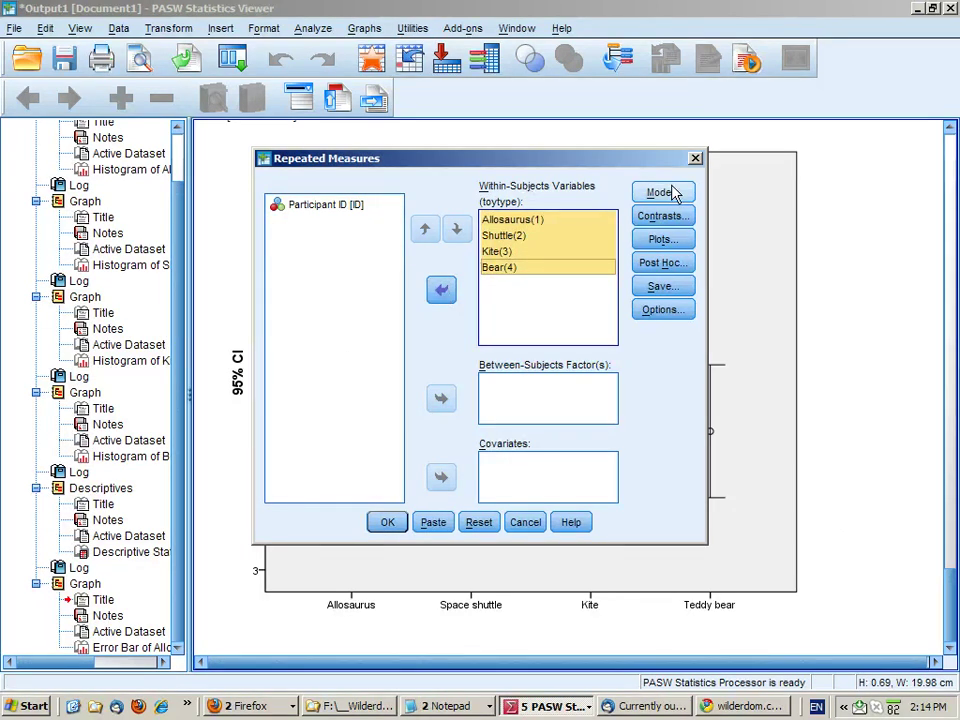
Tick descriptive statistics, effect size and observed power, and display means for toytype and (OVERALL)
click(660, 310)
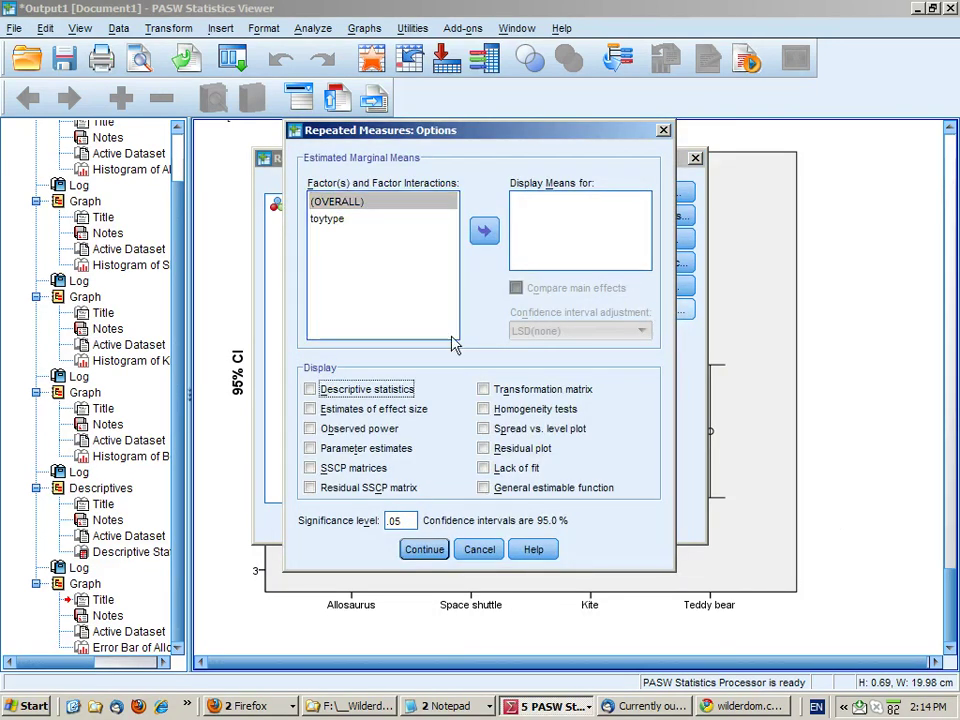
click(310, 389)
click(311, 411)
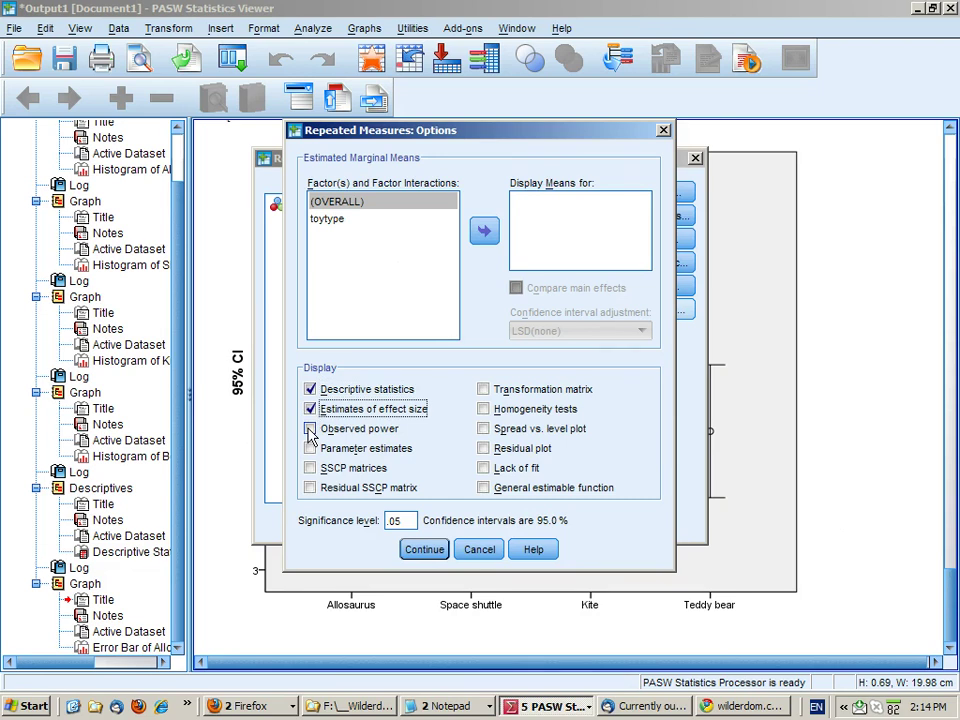
click(310, 429)
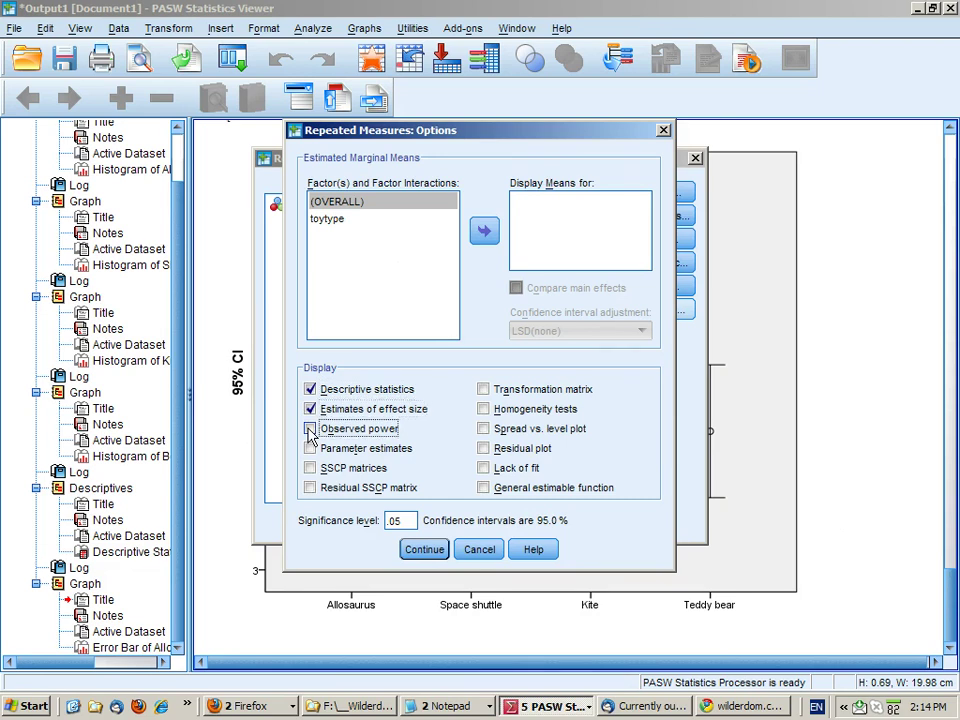
click(336, 219)
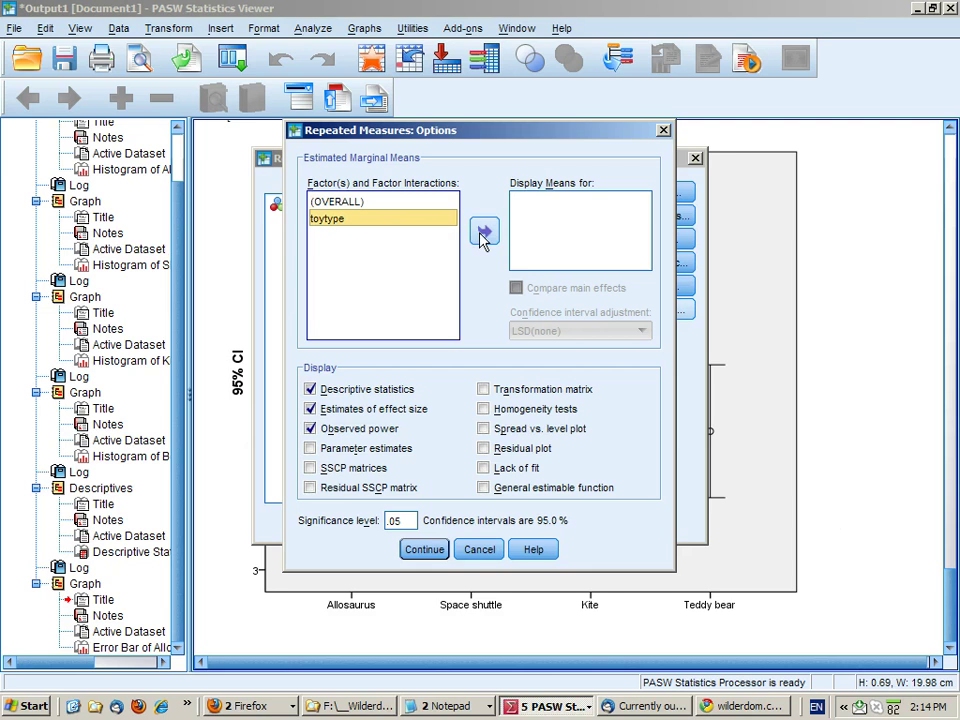
click(483, 235)
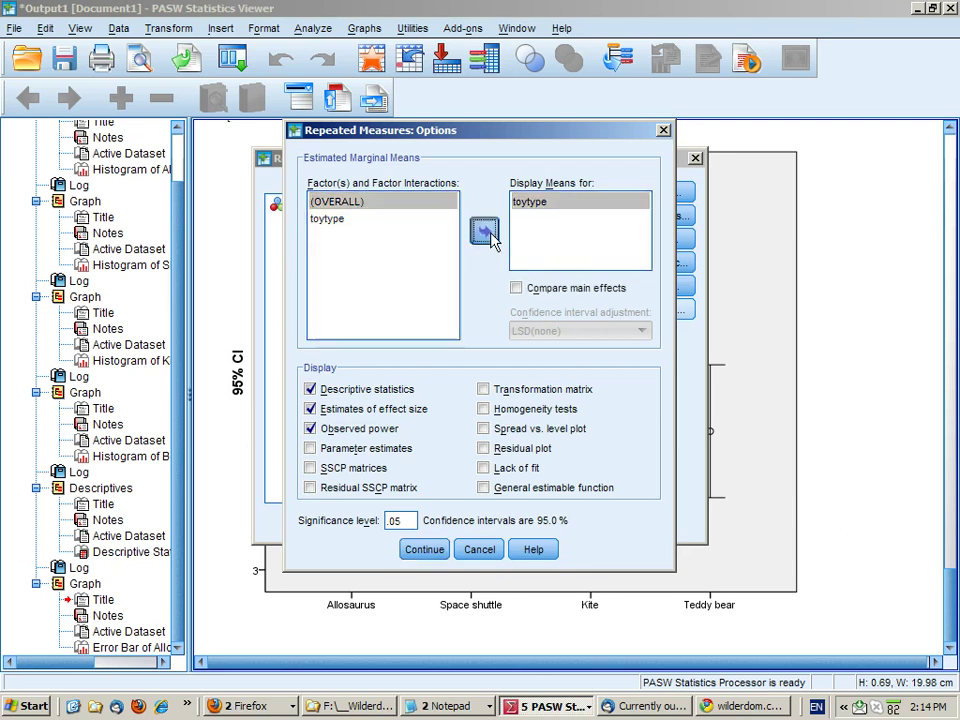
click(485, 233)
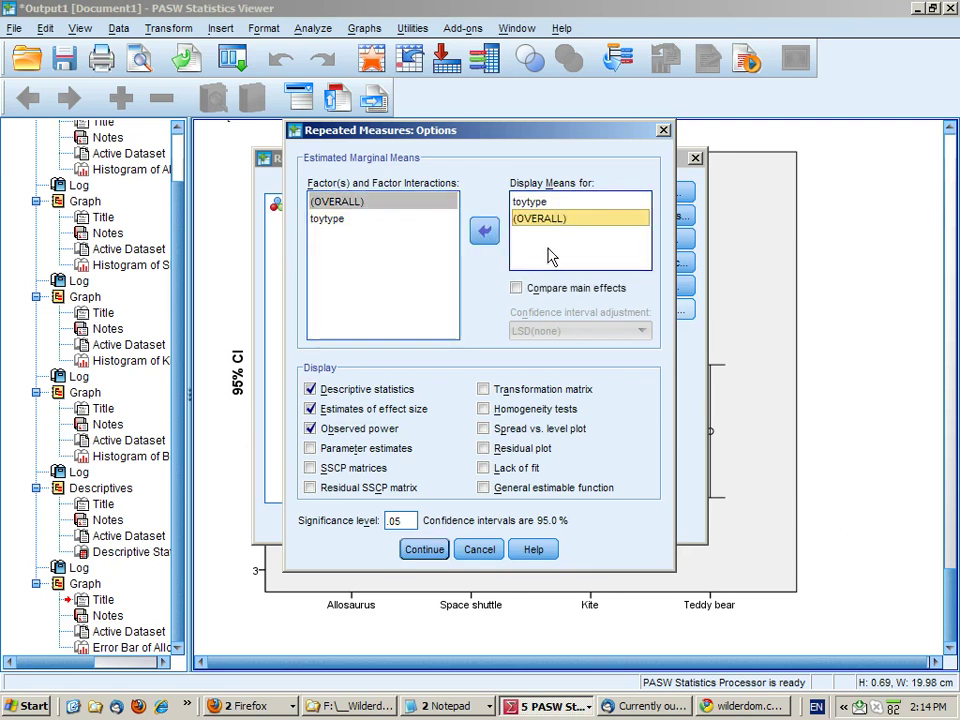
click(432, 553)
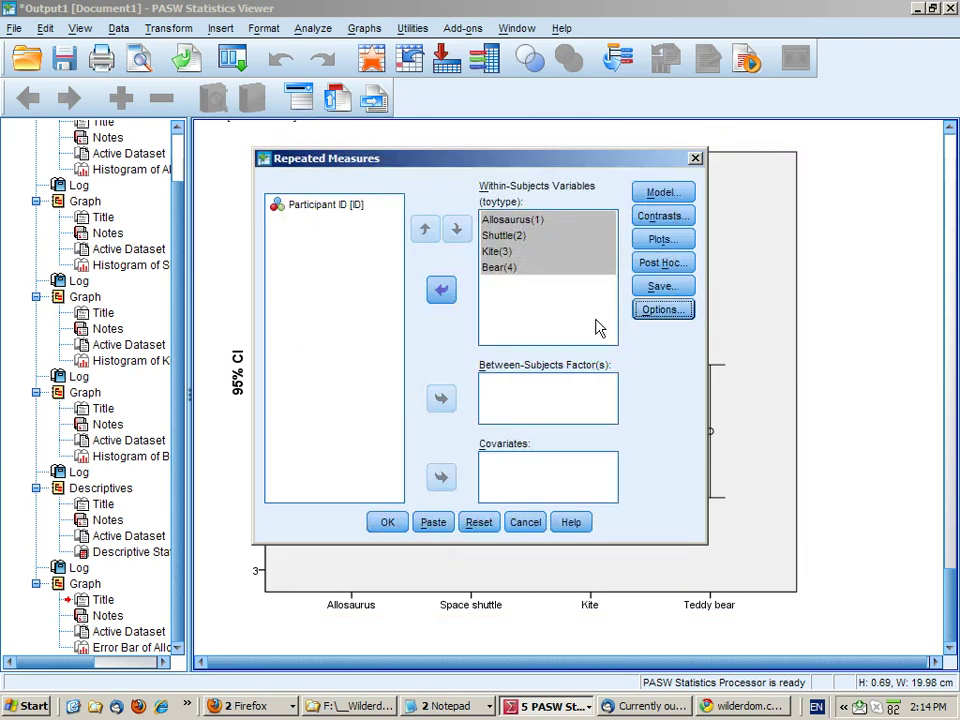
Add a profile plot with toytype on the horizontal axis
click(660, 242)
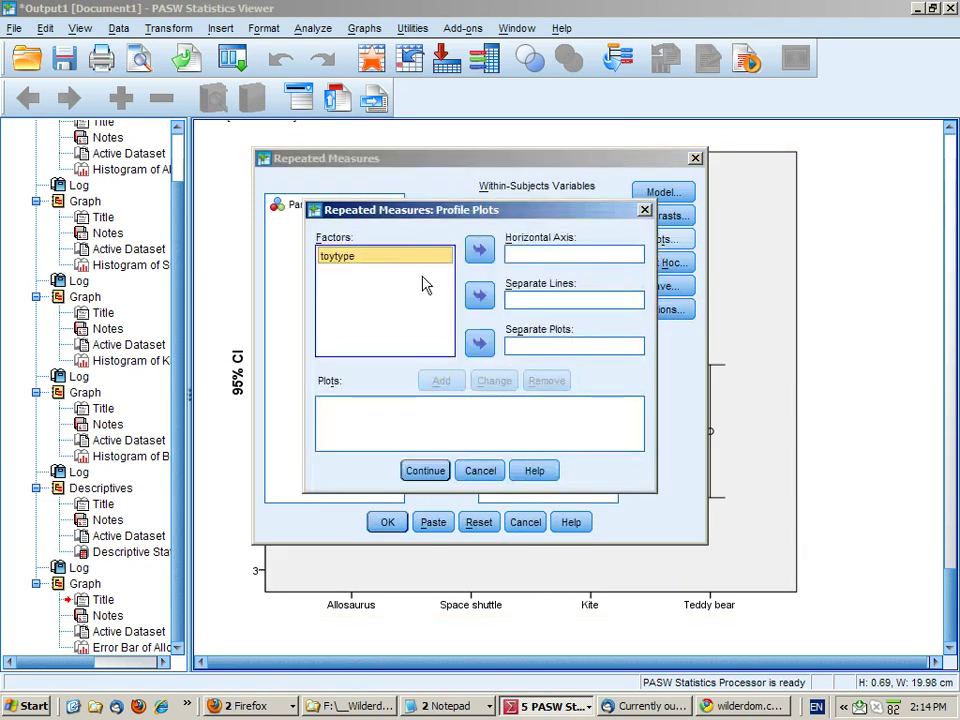
click(478, 248)
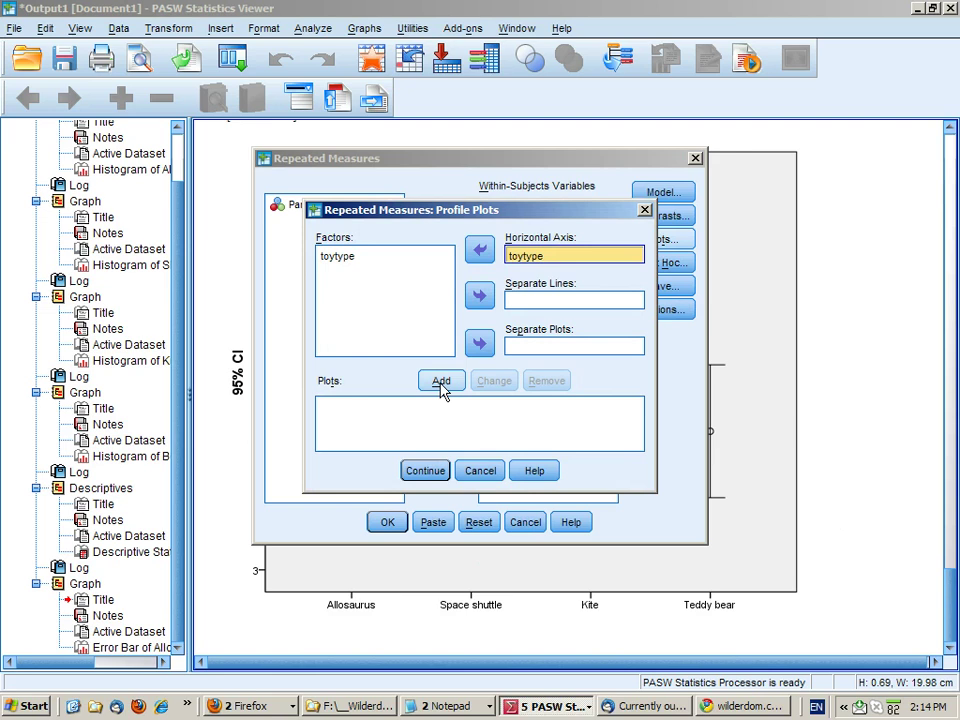
click(441, 384)
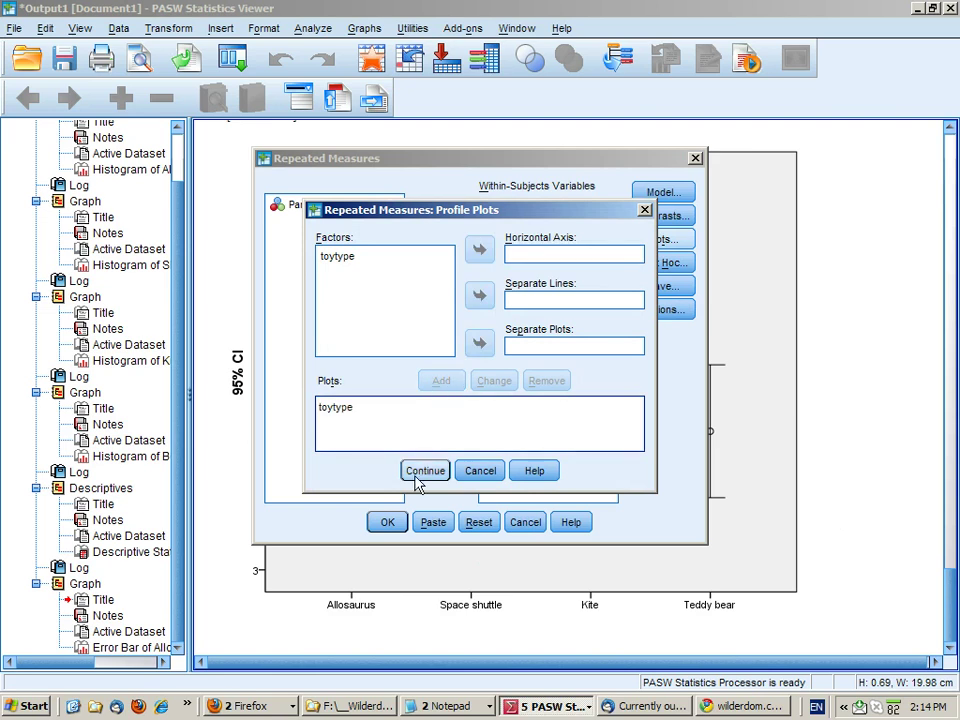
click(423, 472)
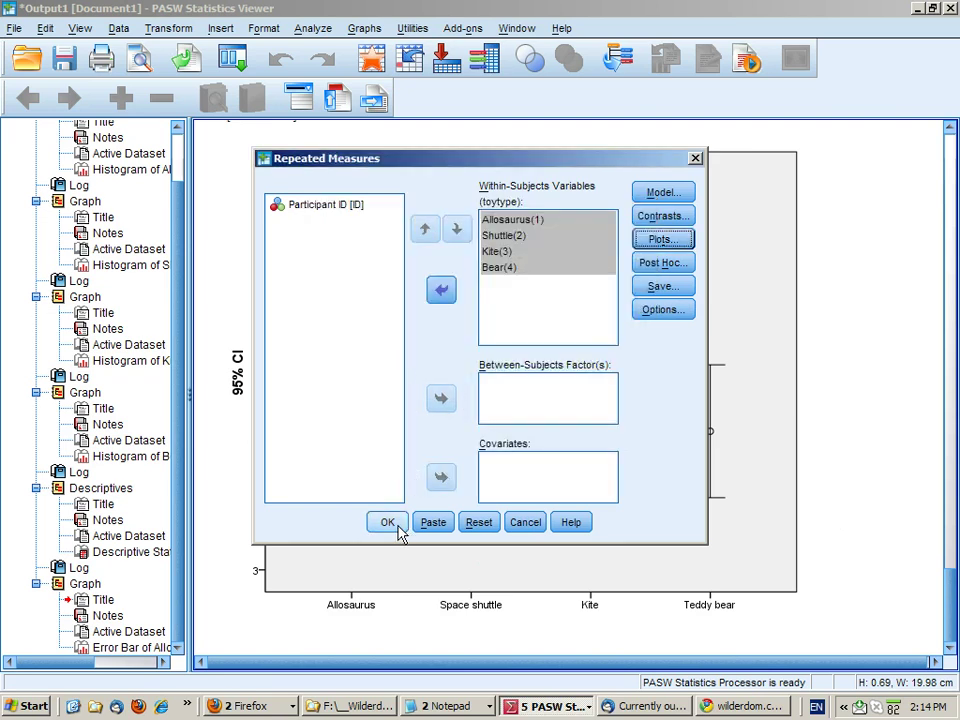